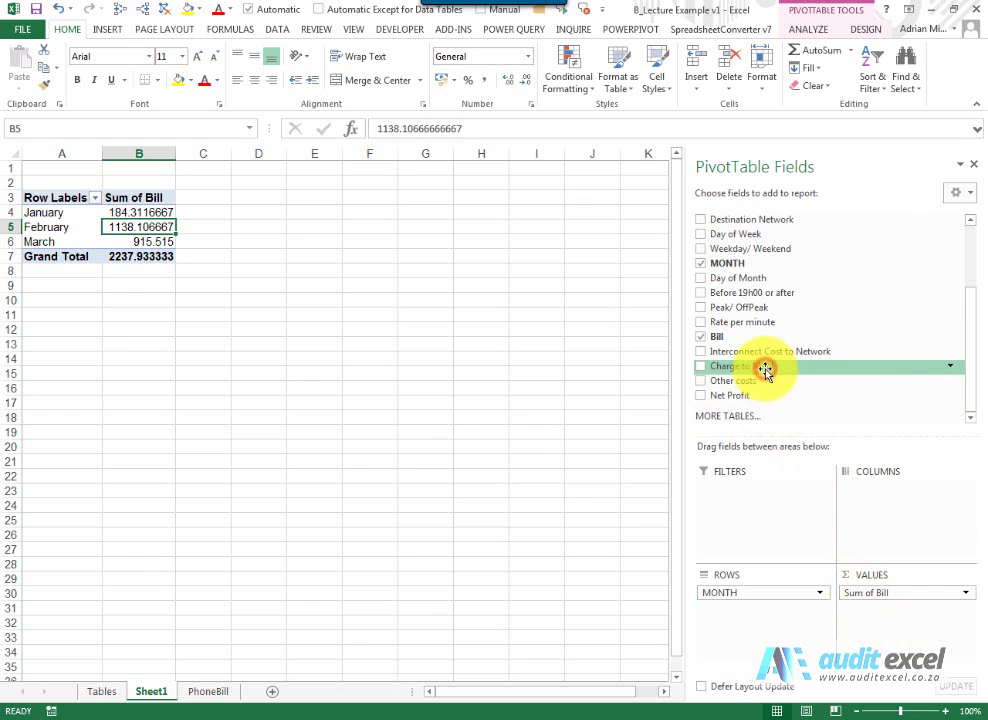
Step: Add Charge to MTN and Other costs to the pivot table's values, and remove both fields again
{"action": "left_click_drag", "start_coordinate": [765, 369], "coordinate": [910, 612]}
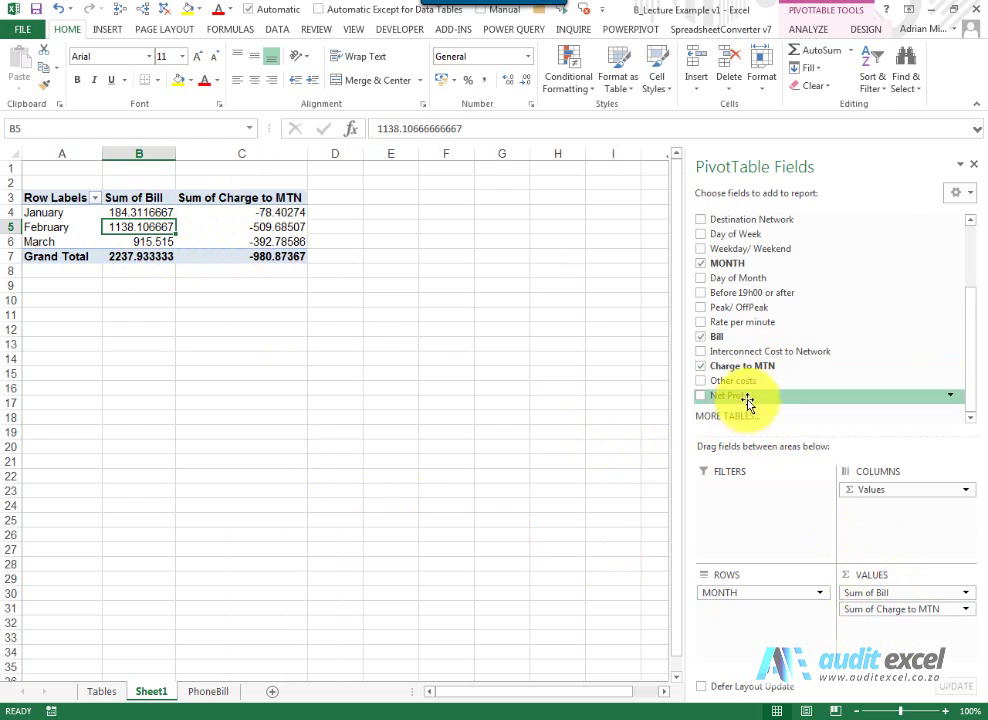
{"action": "left_click_drag", "start_coordinate": [745, 381], "coordinate": [891, 630]}
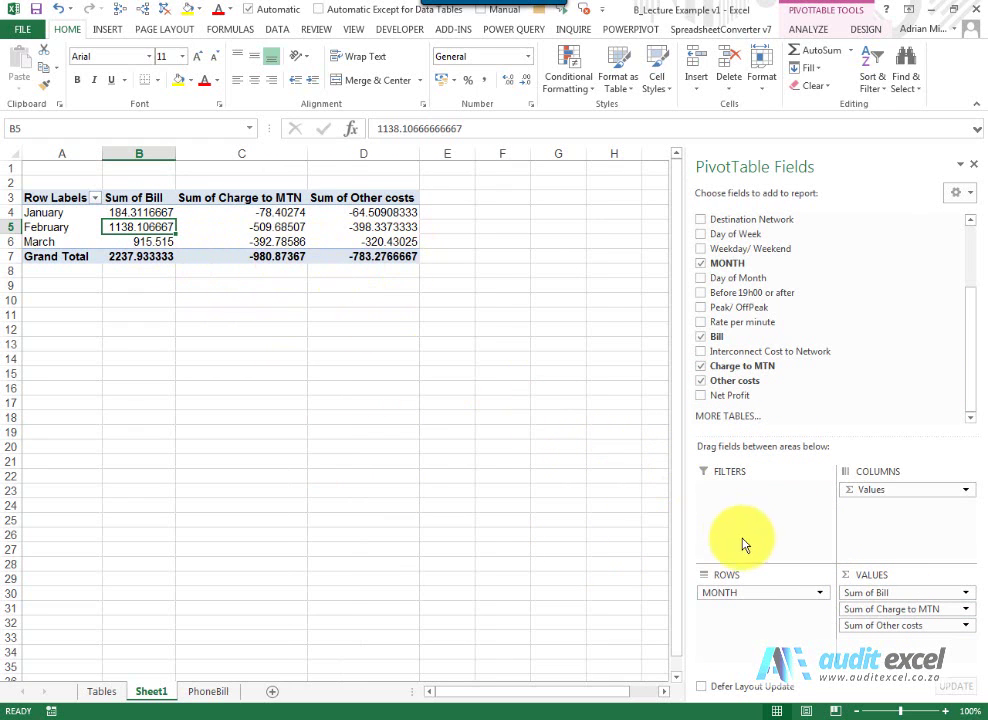
{"action": "left_click_drag", "start_coordinate": [867, 624], "coordinate": [830, 503]}
{"action": "left_click_drag", "start_coordinate": [882, 609], "coordinate": [843, 352]}
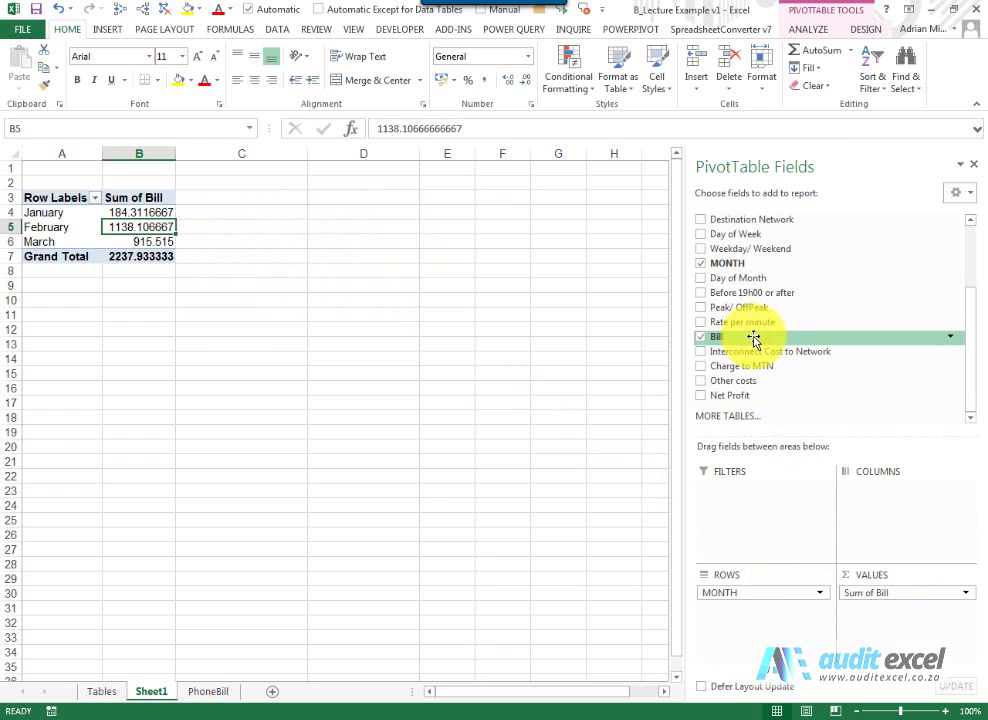
Step: Add the Bill field to the pivot table's values three more times, alongside the existing Sum of Bill
{"action": "left_click_drag", "start_coordinate": [753, 338], "coordinate": [870, 604]}
{"action": "left_click_drag", "start_coordinate": [765, 340], "coordinate": [875, 625]}
{"action": "left_click_drag", "start_coordinate": [761, 340], "coordinate": [853, 626]}
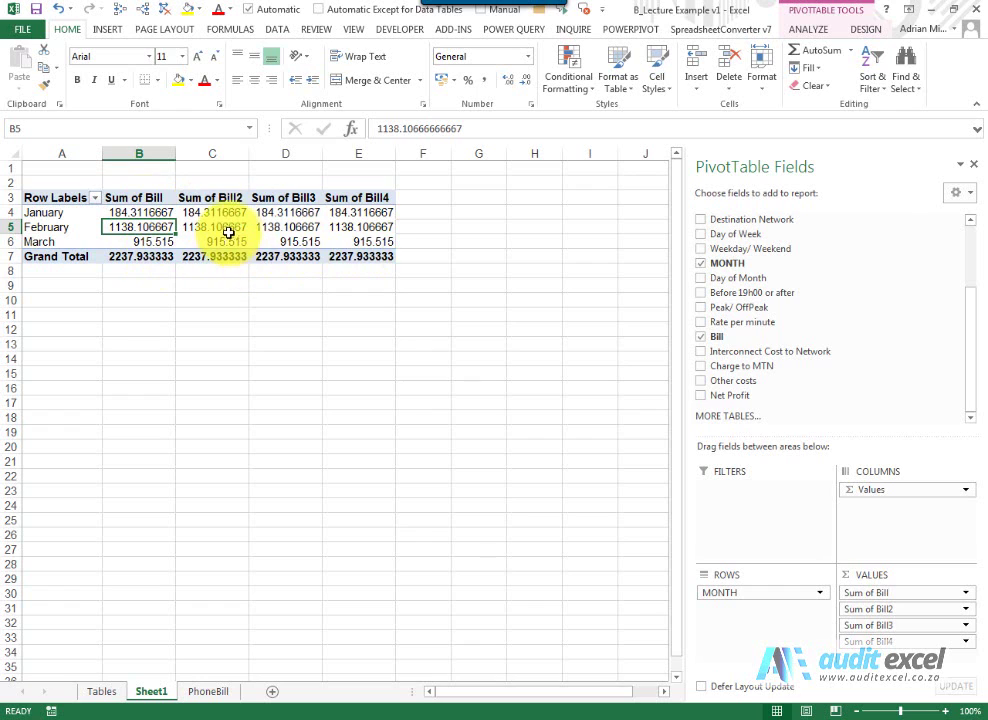
{"action": "mouse_move", "coordinate": [228, 236]}
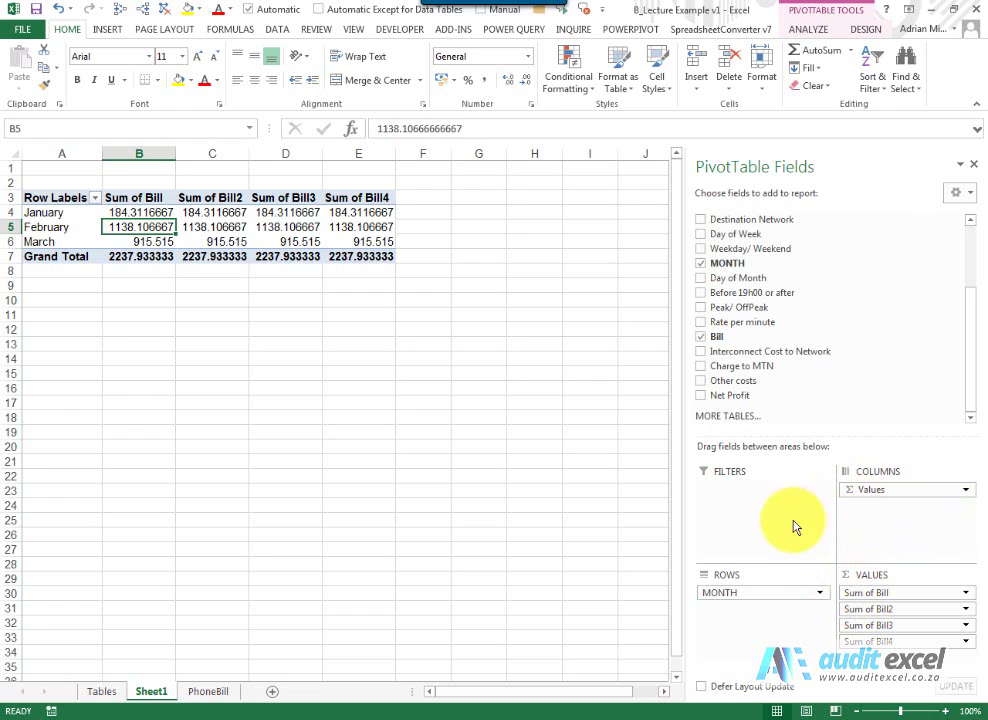
Step: Try the Σ Values field in the row area, first below and then above MONTH, and return it to the column area
{"action": "left_click_drag", "start_coordinate": [872, 517], "coordinate": [849, 490]}
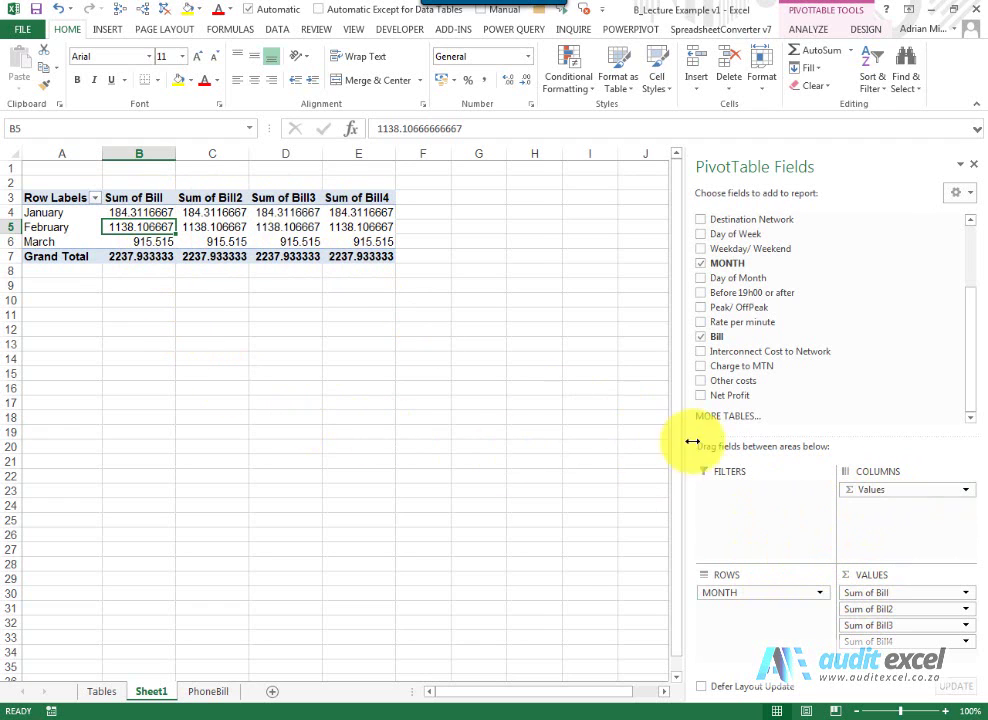
{"action": "left_click_drag", "start_coordinate": [875, 491], "coordinate": [774, 614]}
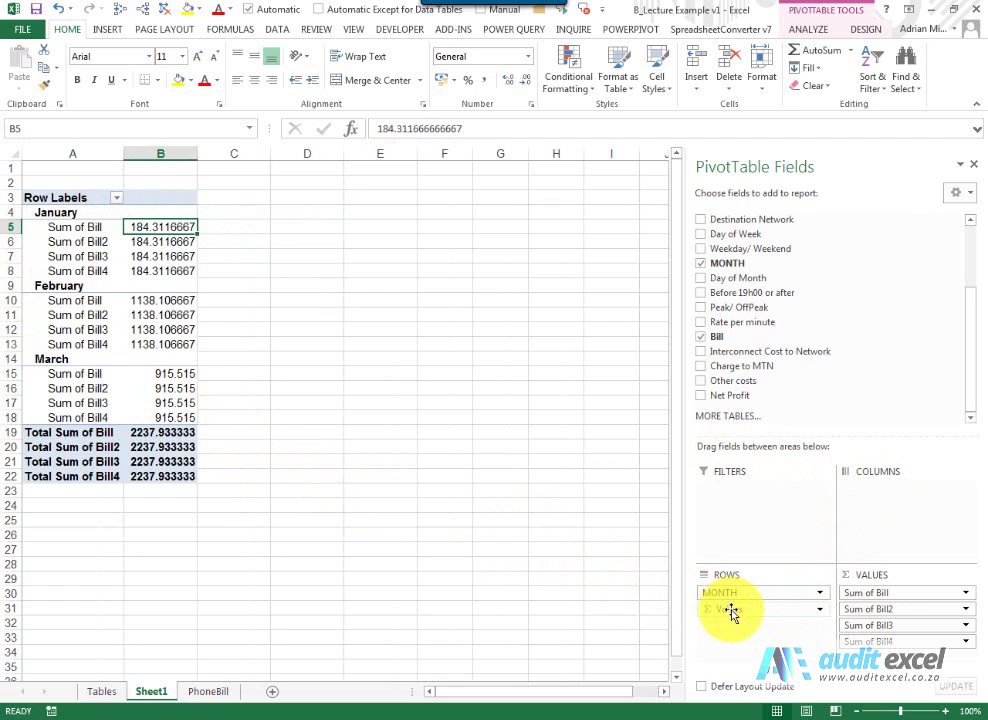
{"action": "left_click_drag", "start_coordinate": [732, 612], "coordinate": [730, 594]}
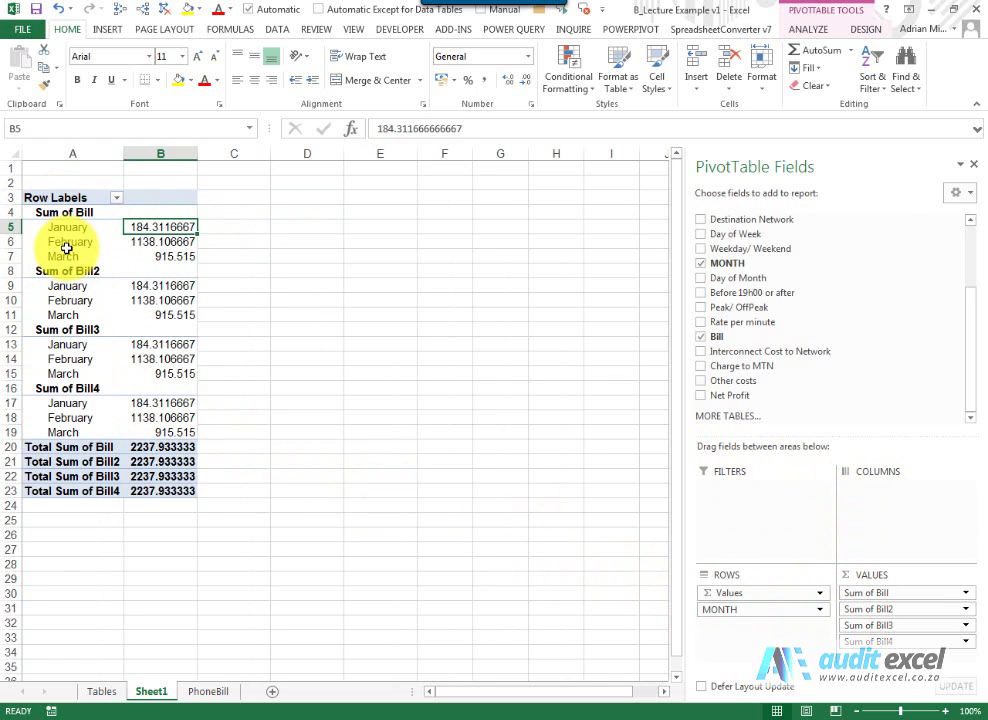
{"action": "left_click_drag", "start_coordinate": [750, 592], "coordinate": [903, 517]}
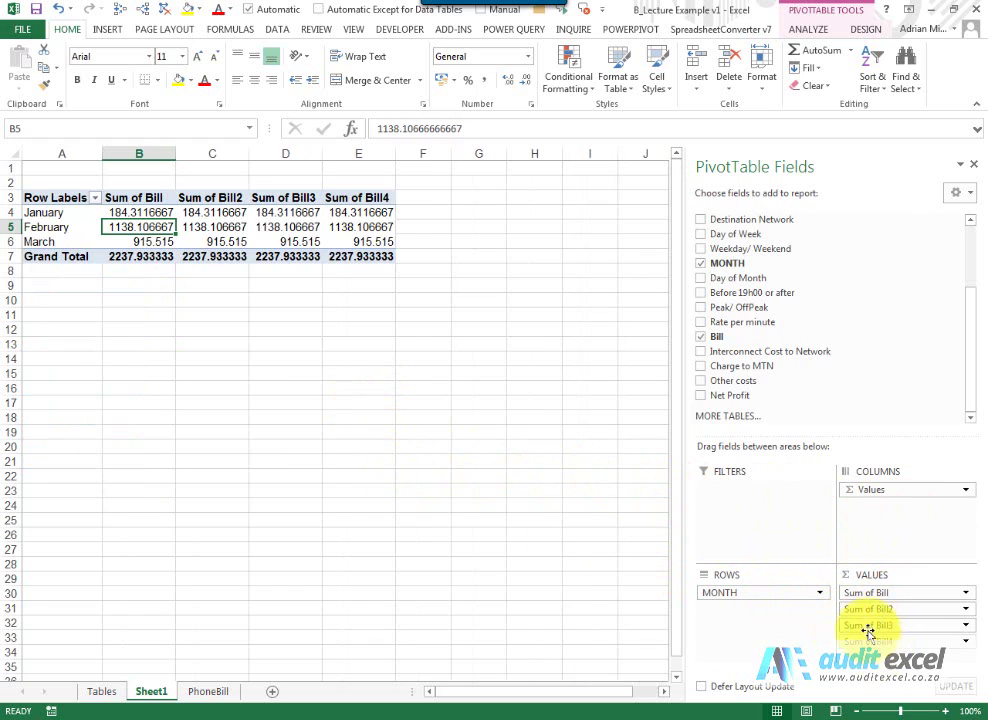
Step: Open the value field settings of the first Sum of Bill column, try Count as the calculation and return to Sum
{"action": "left_click", "coordinate": [193, 317]}
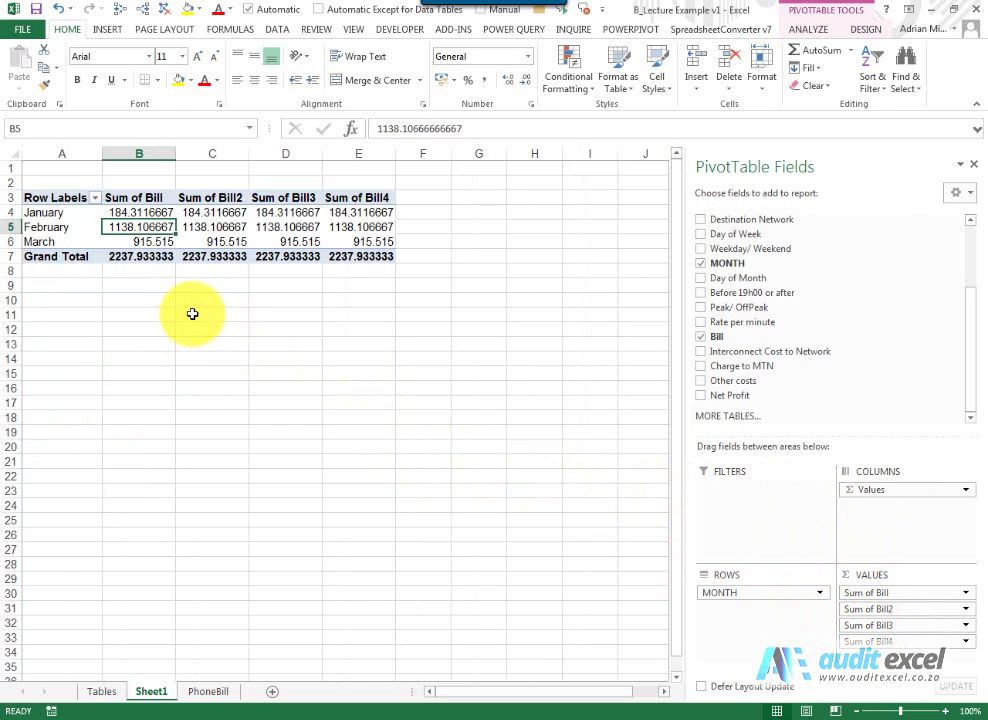
{"action": "left_click", "coordinate": [124, 214]}
{"action": "right_click", "coordinate": [124, 214]}
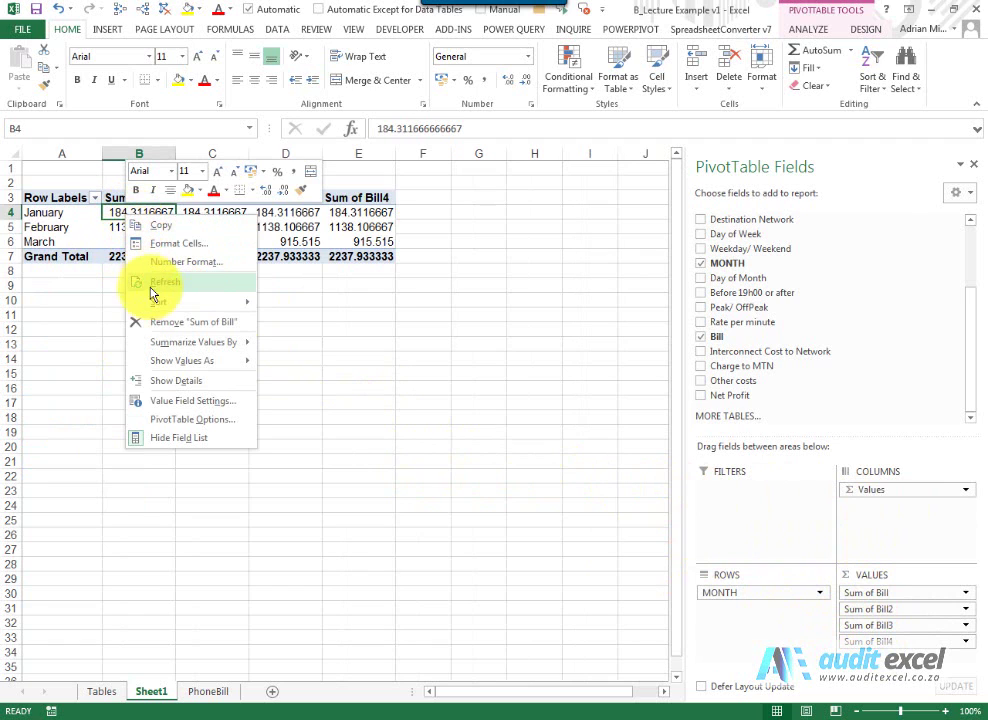
{"action": "mouse_move", "coordinate": [161, 358]}
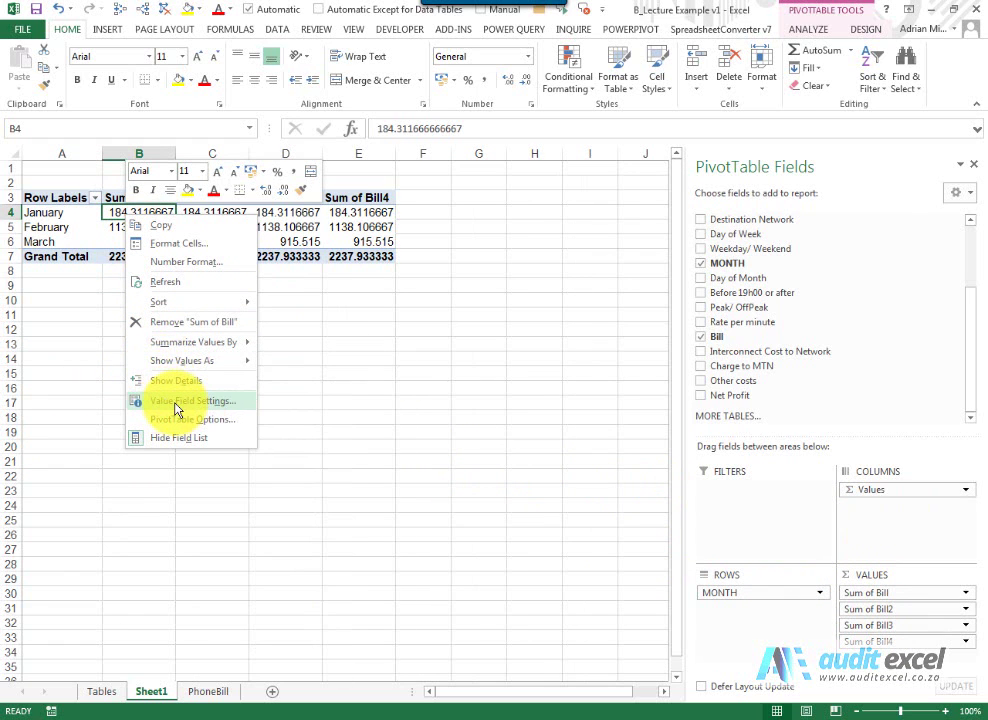
{"action": "left_click", "coordinate": [176, 410]}
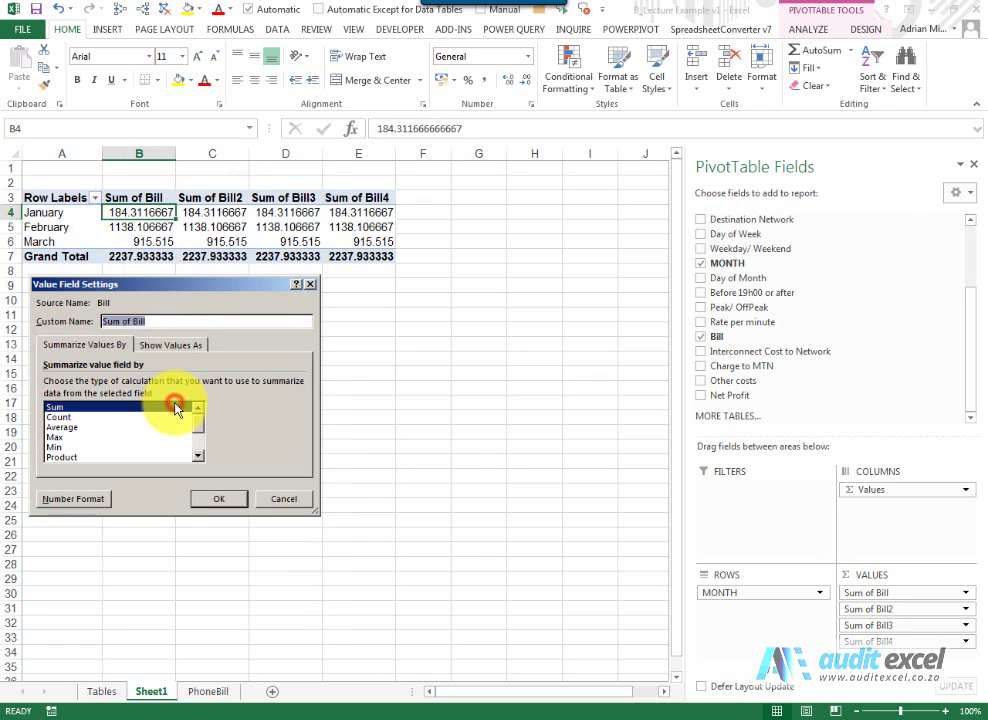
{"action": "left_click_drag", "start_coordinate": [174, 291], "coordinate": [394, 198]}
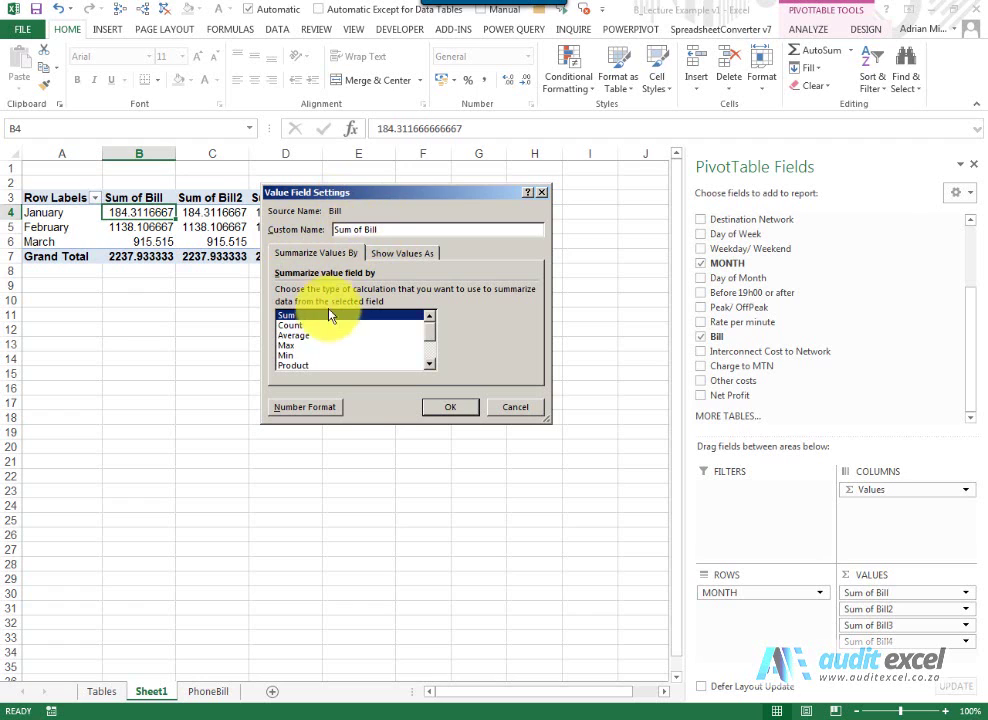
{"action": "left_click", "coordinate": [300, 325]}
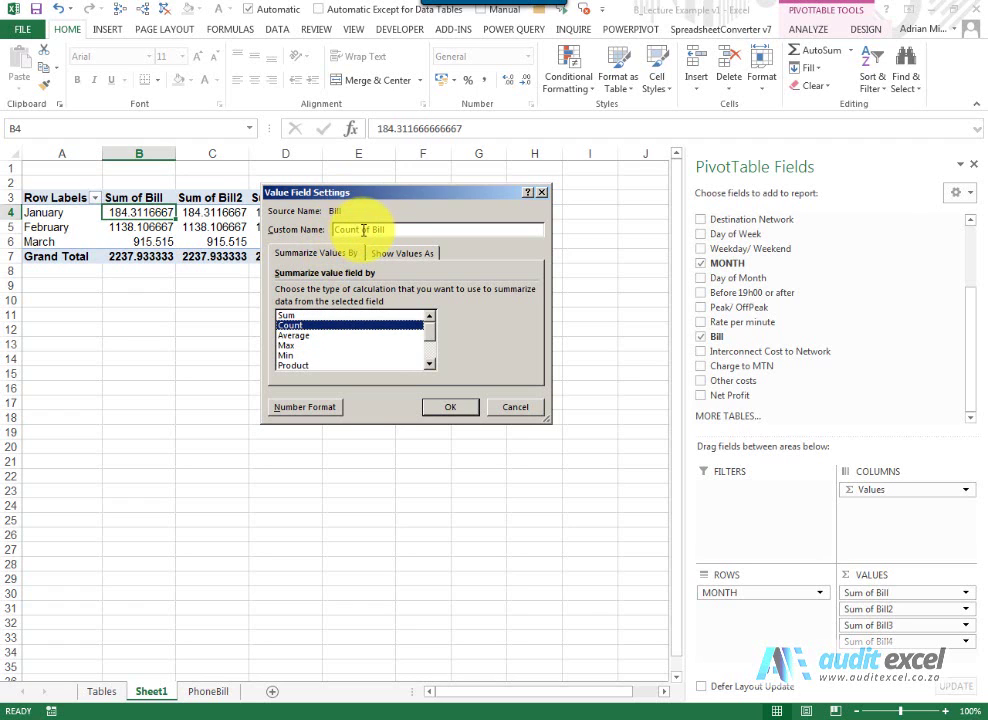
{"action": "left_click", "coordinate": [307, 317]}
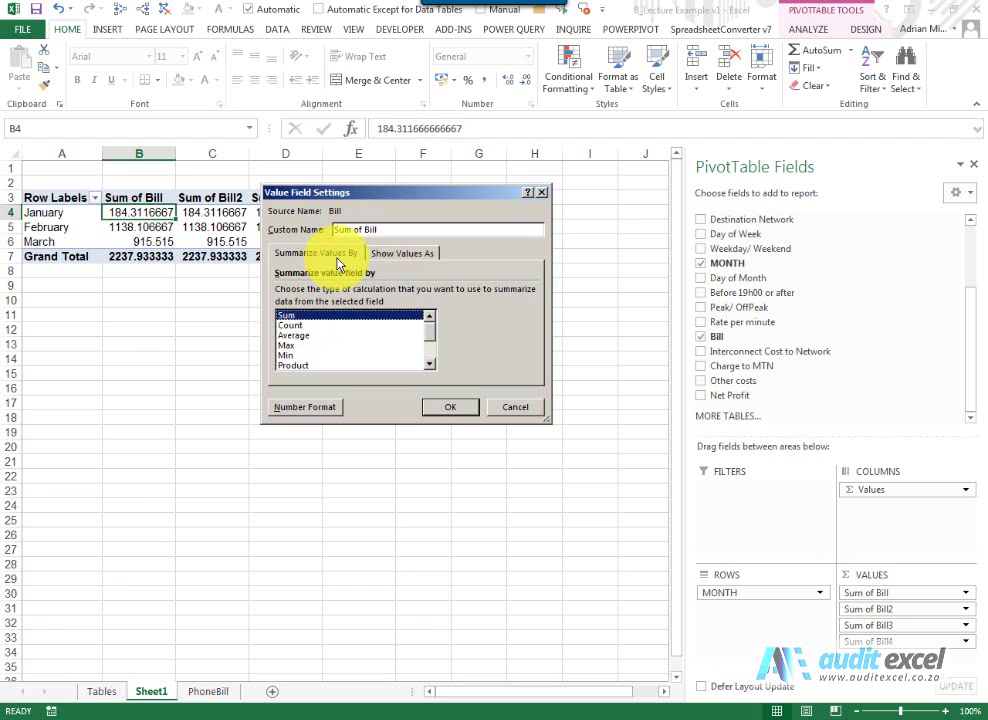
Step: Sample the Average, Max and Min calculations for the first Bill column, and apply Count
{"action": "left_click", "coordinate": [337, 258]}
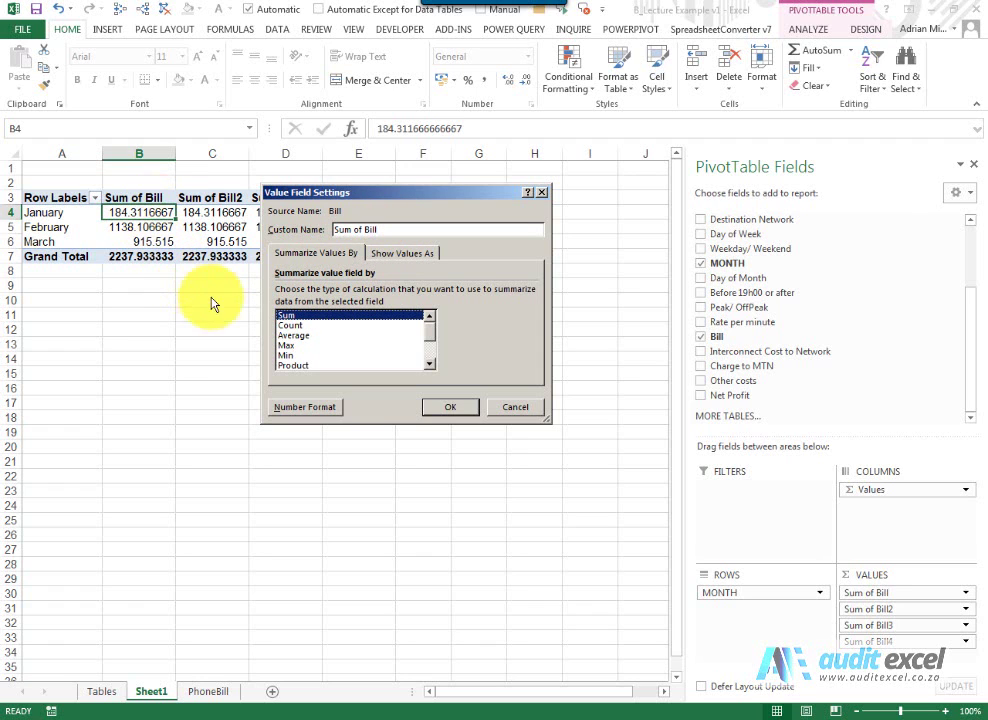
{"action": "left_click", "coordinate": [303, 336]}
{"action": "left_click", "coordinate": [299, 346]}
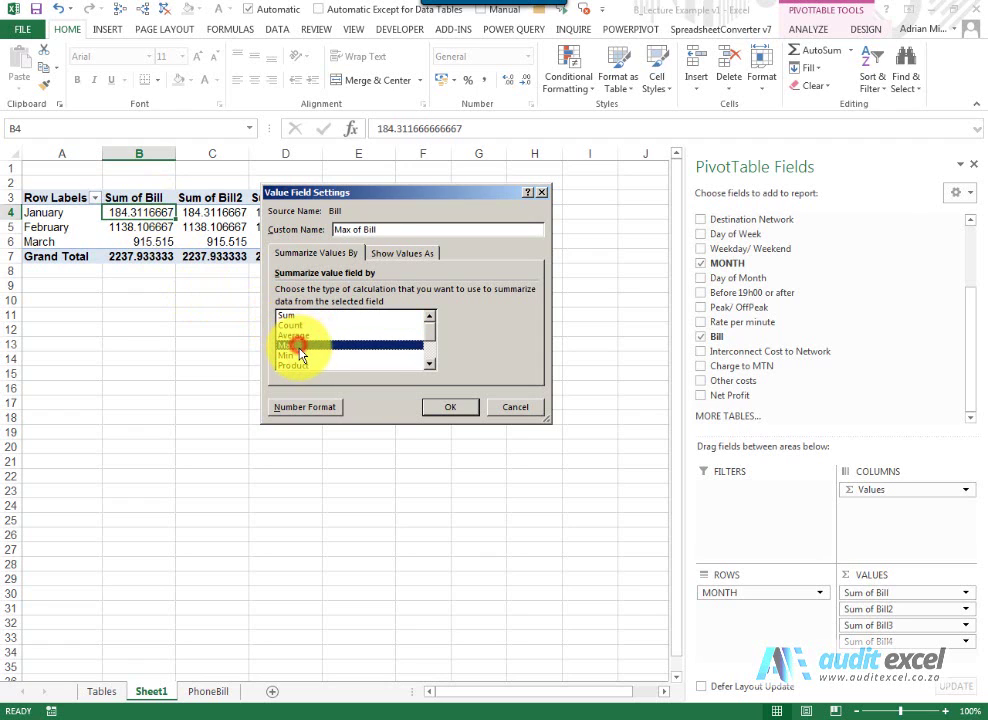
{"action": "left_click", "coordinate": [297, 356]}
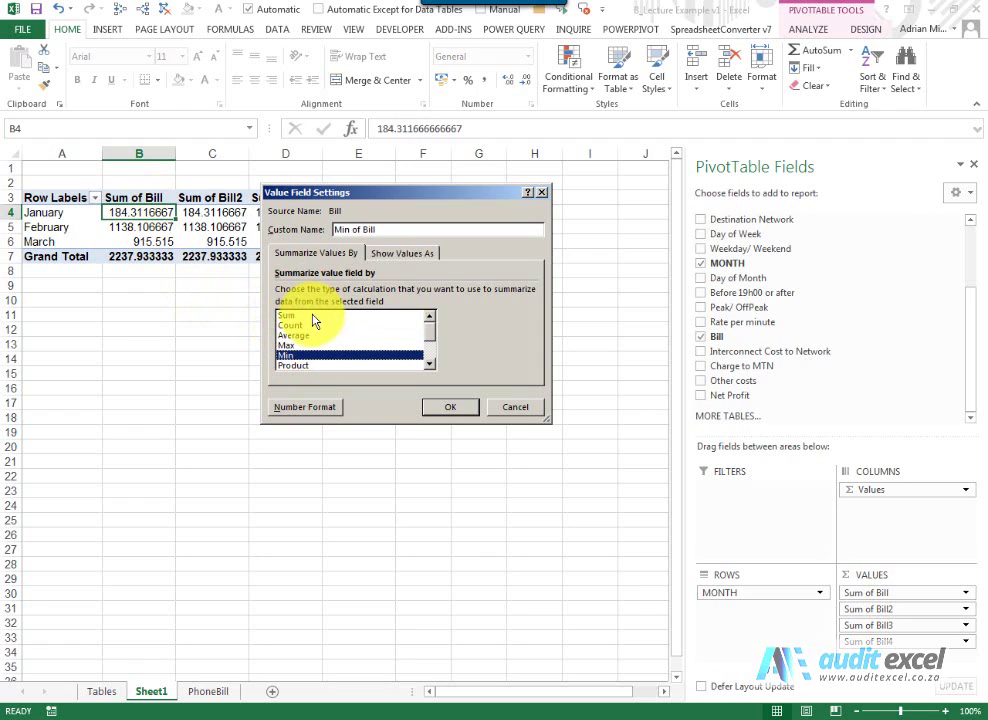
{"action": "left_click", "coordinate": [300, 316]}
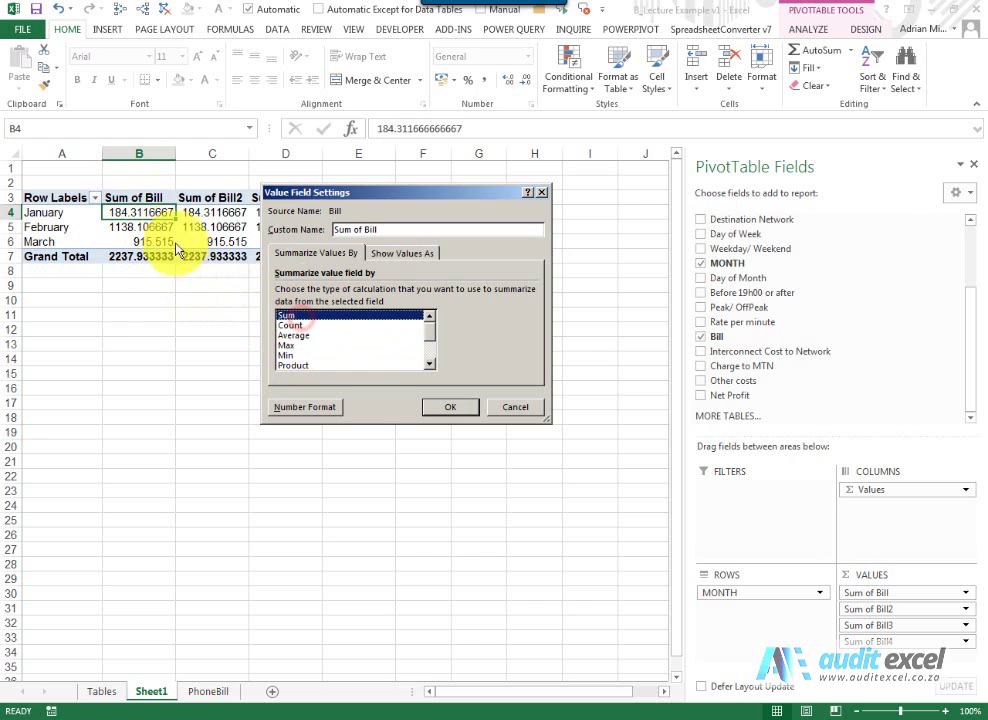
{"action": "left_click", "coordinate": [290, 325]}
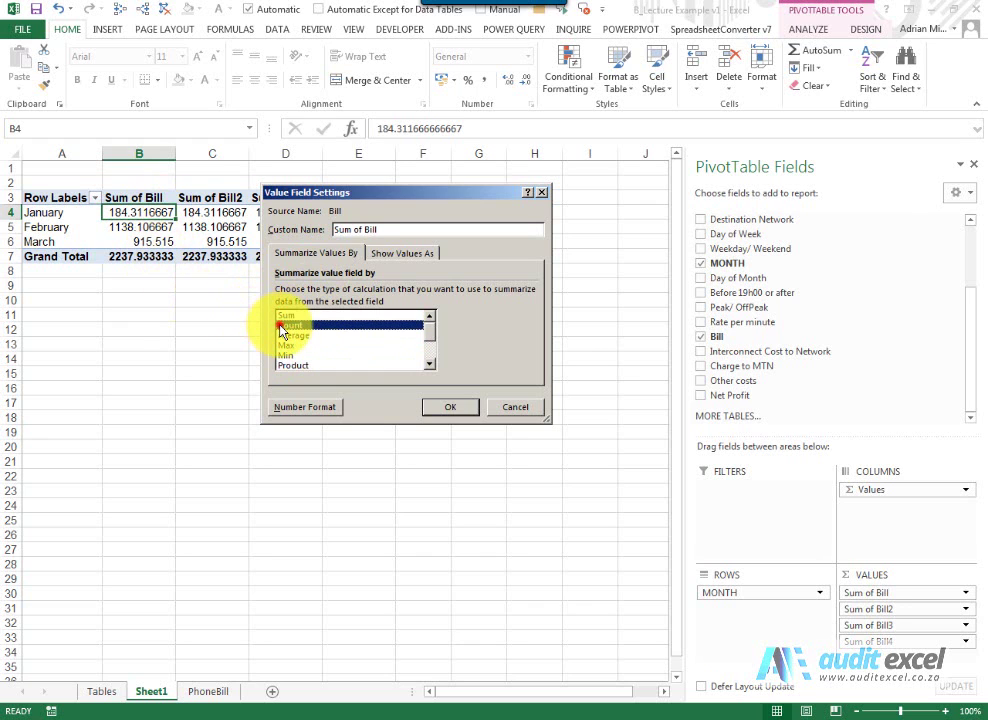
{"action": "left_click", "coordinate": [437, 408]}
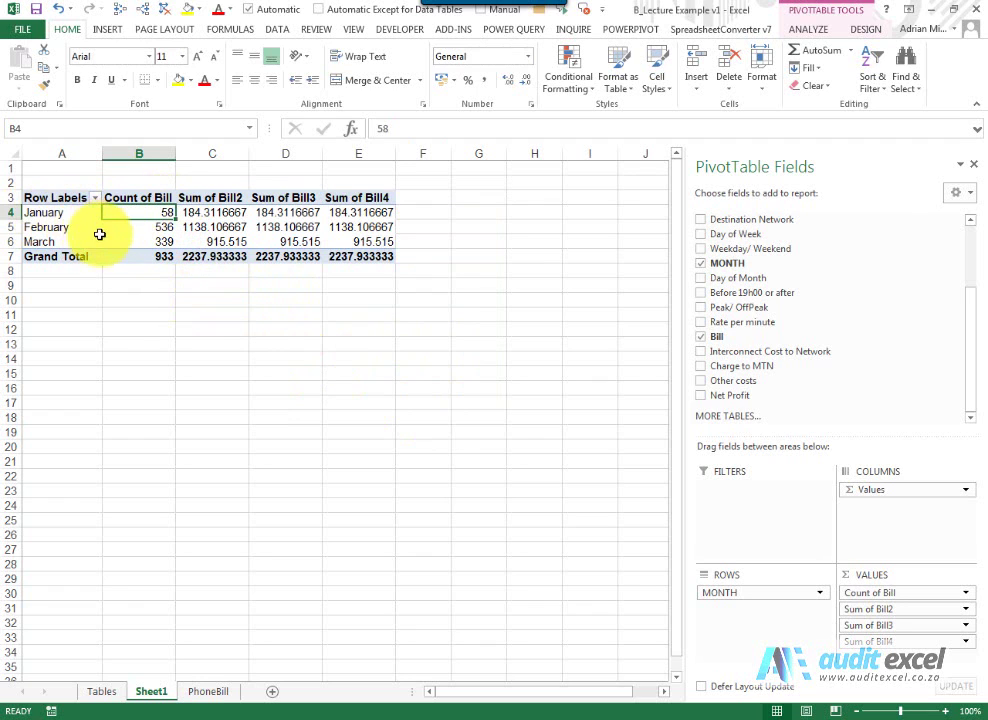
Step: Change the first Bill column's summary calculation to Average
{"action": "right_click", "coordinate": [134, 214]}
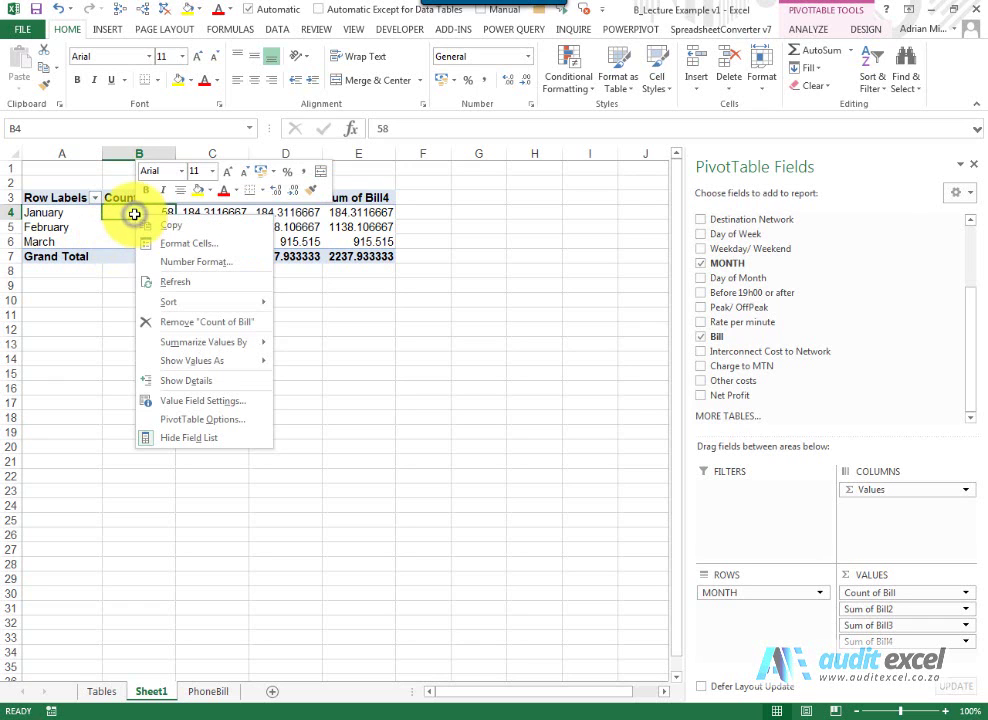
{"action": "left_click", "coordinate": [175, 400]}
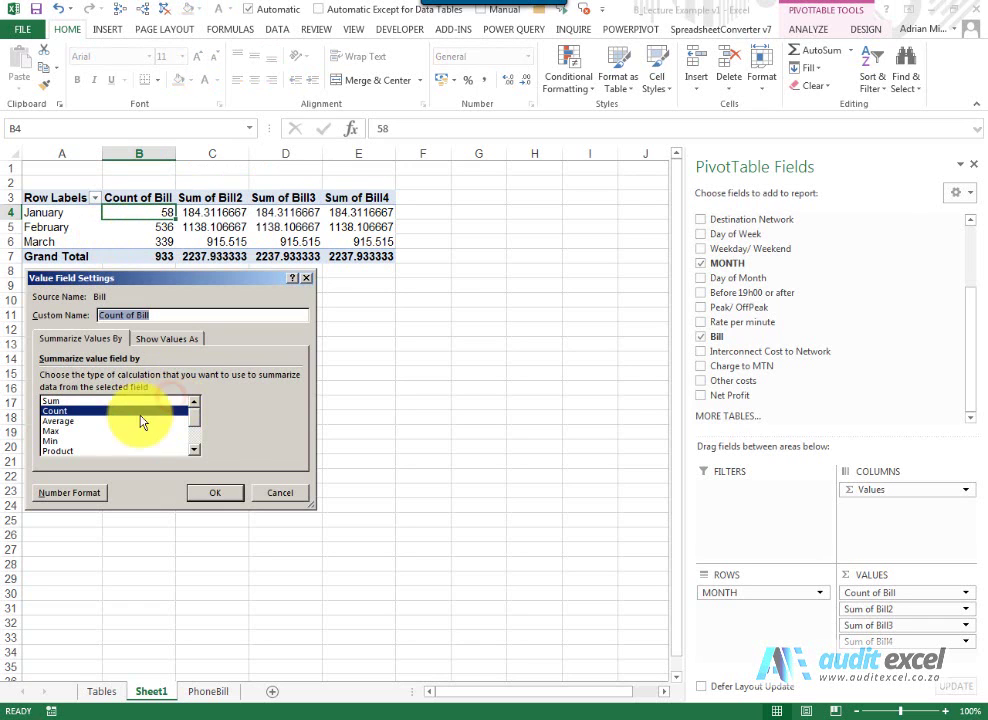
{"action": "left_click", "coordinate": [150, 420]}
{"action": "left_click_drag", "start_coordinate": [153, 280], "coordinate": [418, 220]}
{"action": "left_click", "coordinate": [540, 431]}
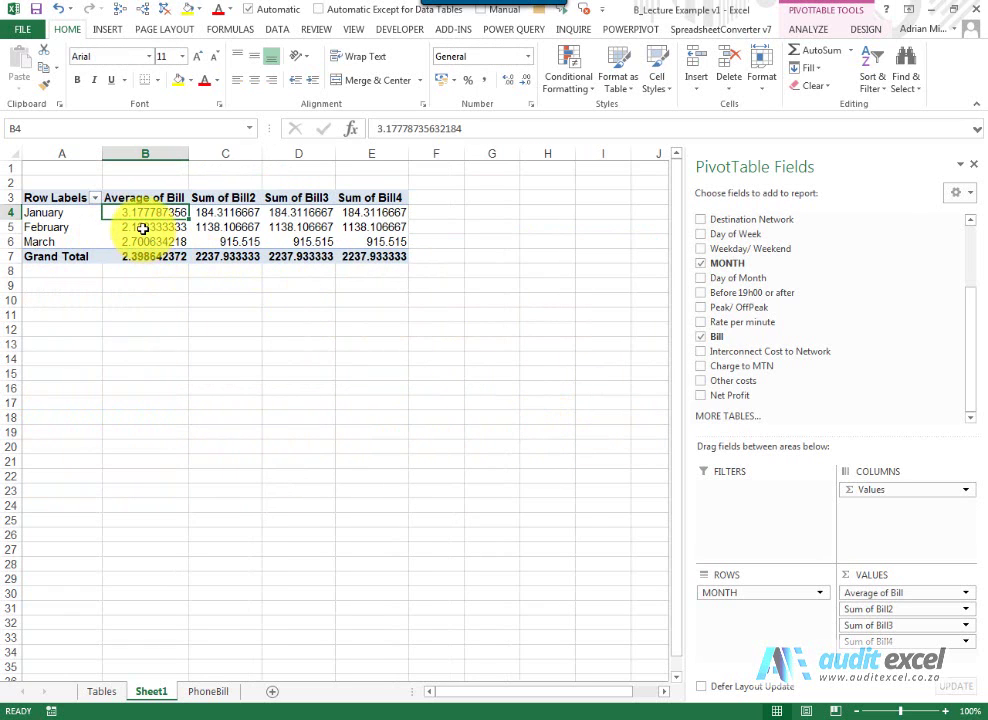
{"action": "mouse_move", "coordinate": [145, 227]}
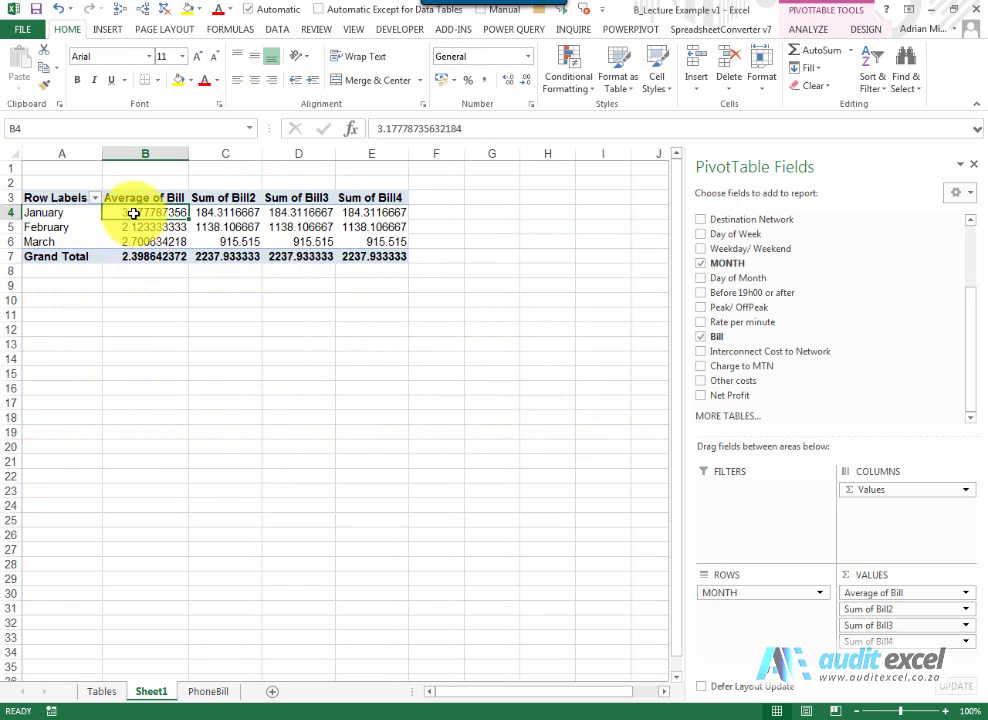
Step: Change the first Bill column's summary calculation to Max
{"action": "right_click", "coordinate": [134, 213]}
{"action": "left_click", "coordinate": [186, 399]}
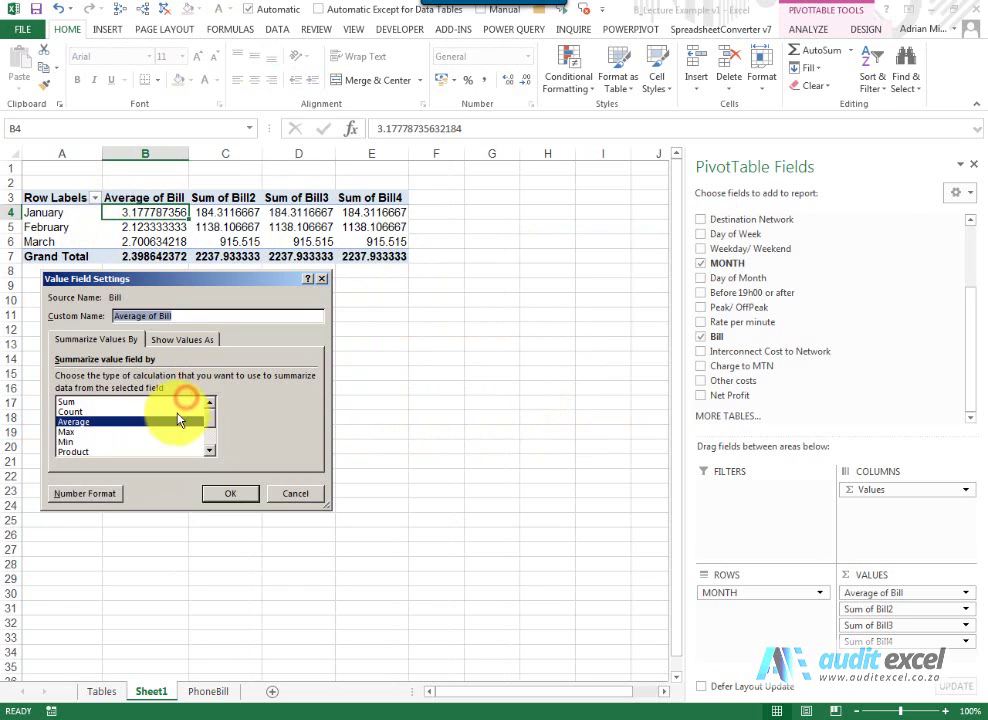
{"action": "left_click", "coordinate": [132, 431]}
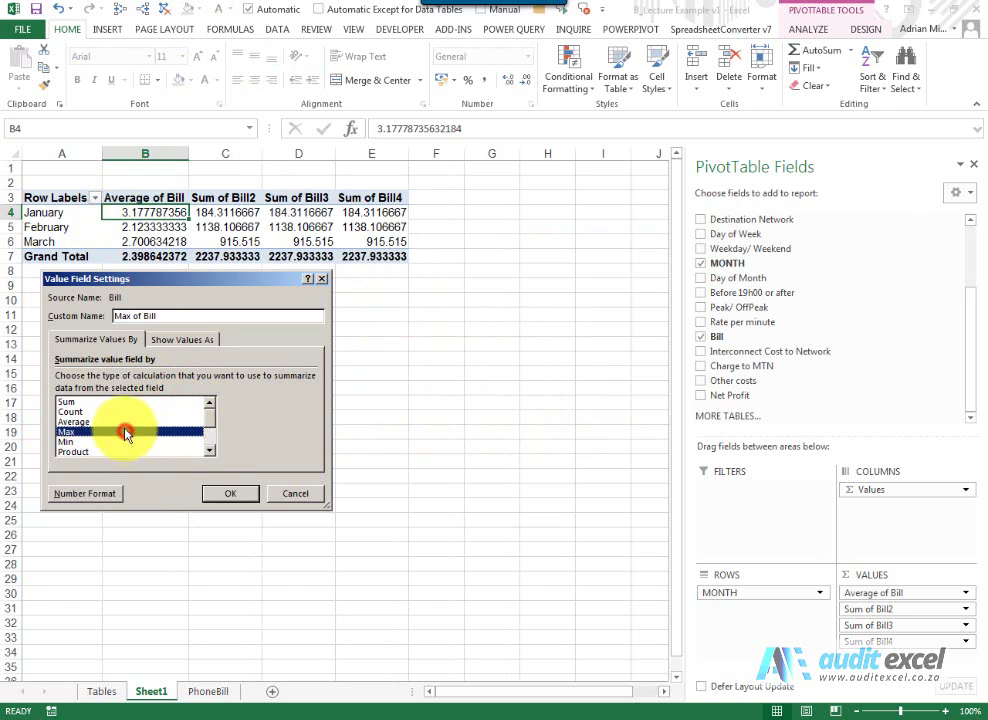
{"action": "left_click", "coordinate": [219, 494]}
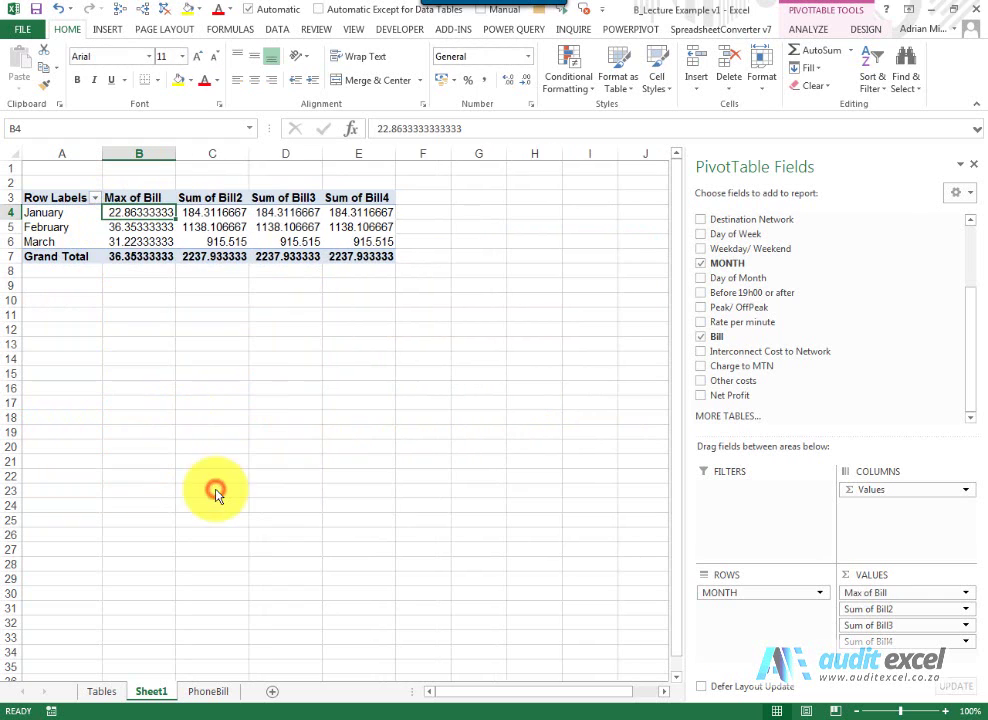
Step: Change the first Bill column's summary calculation to Min
{"action": "right_click", "coordinate": [153, 215]}
{"action": "left_click", "coordinate": [177, 400]}
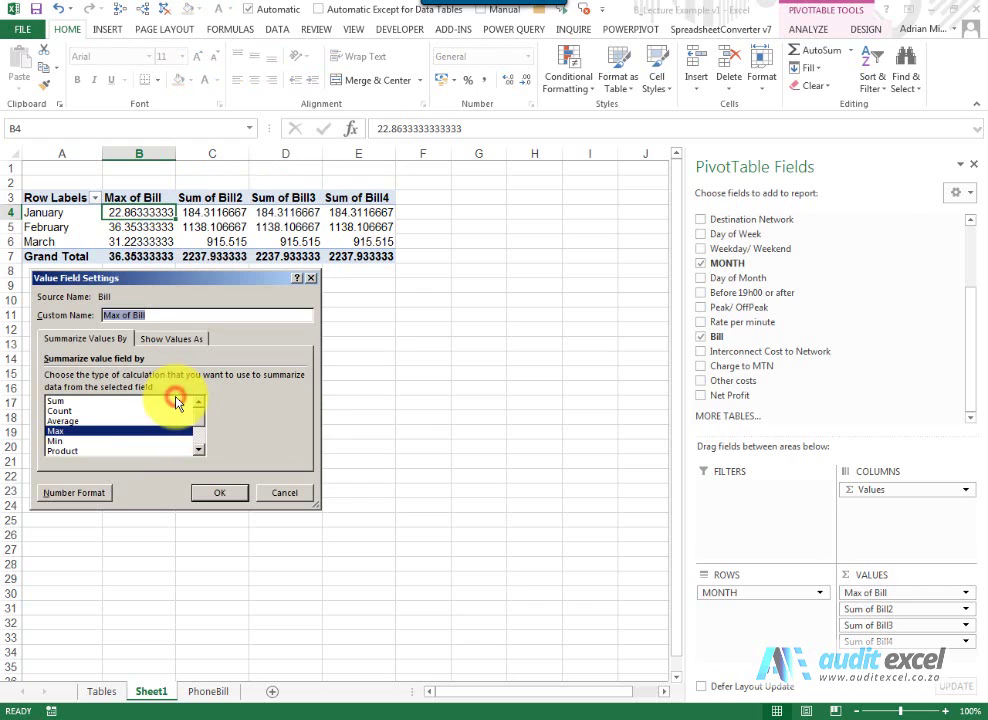
{"action": "left_click", "coordinate": [123, 441]}
{"action": "left_click", "coordinate": [205, 493]}
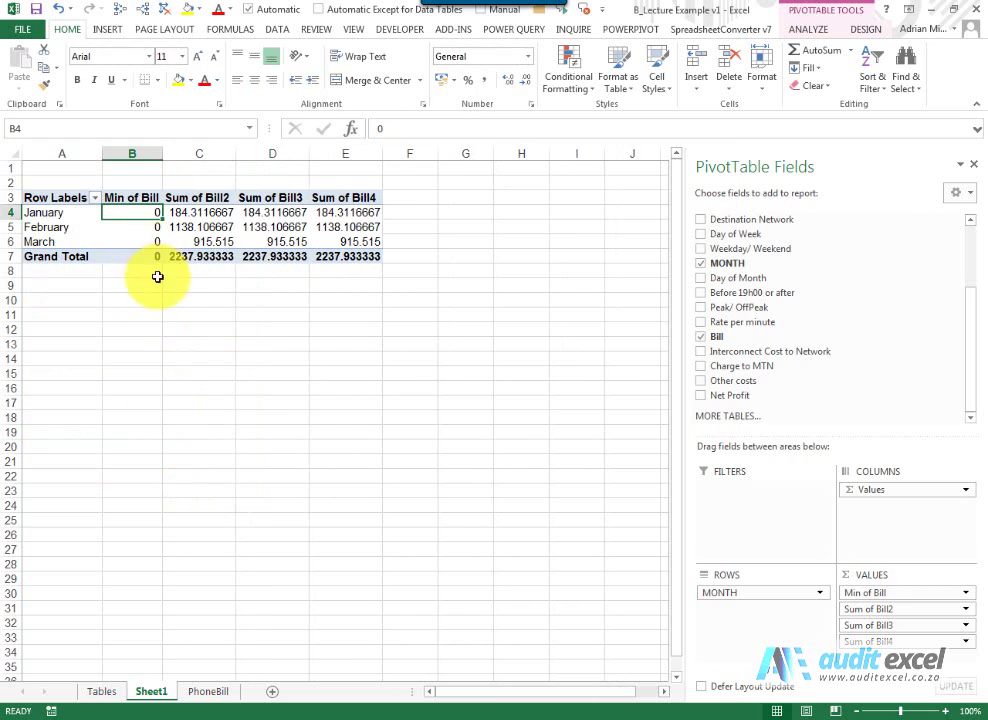
Step: Examine the remaining calculation types offered in the value field settings of the first Bill column
{"action": "right_click", "coordinate": [144, 215]}
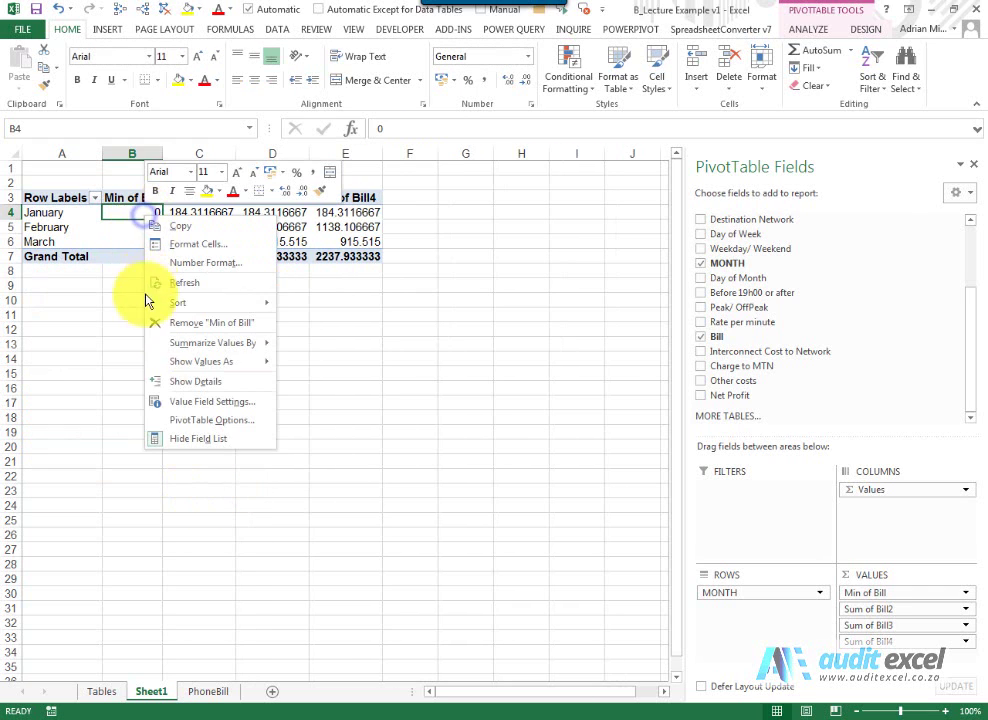
{"action": "left_click", "coordinate": [175, 400]}
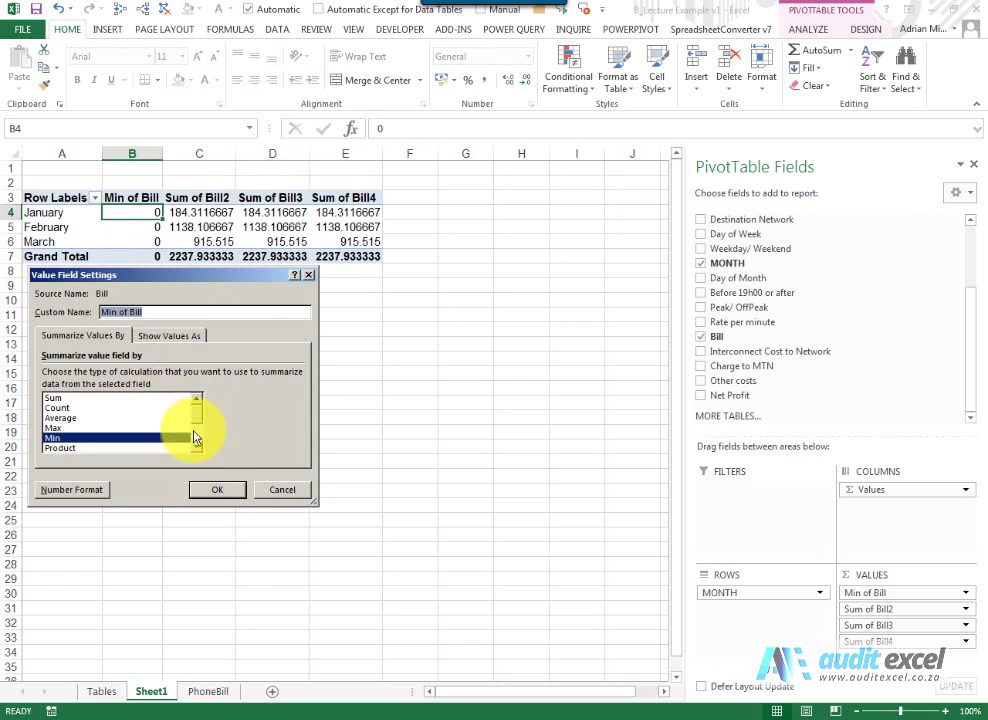
{"action": "left_click", "coordinate": [197, 450]}
{"action": "left_click", "coordinate": [197, 450]}
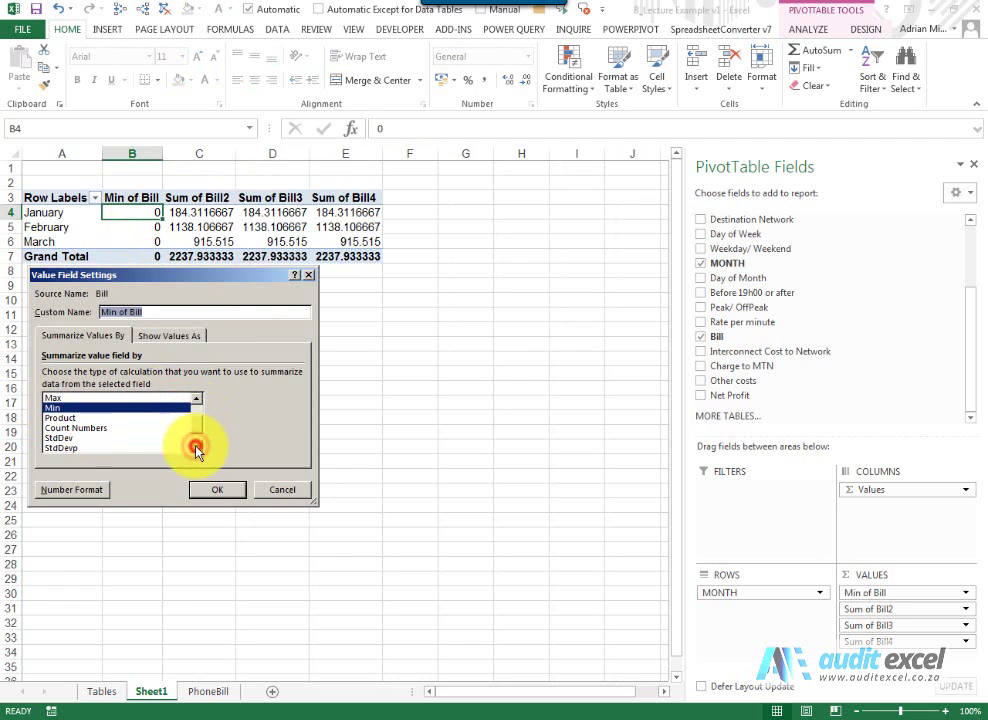
{"action": "left_click", "coordinate": [197, 447]}
{"action": "left_click", "coordinate": [197, 447]}
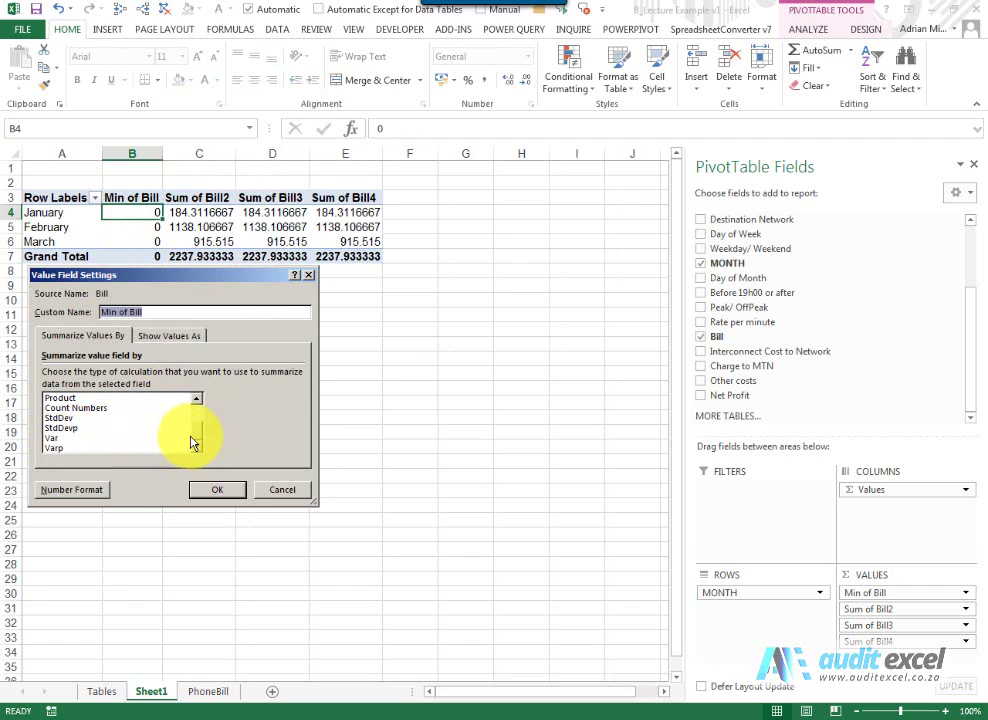
Step: Change the first Bill column's summary calculation to Sum
{"action": "scroll", "coordinate": [194, 435], "scroll_direction": "up", "scroll_amount": 2}
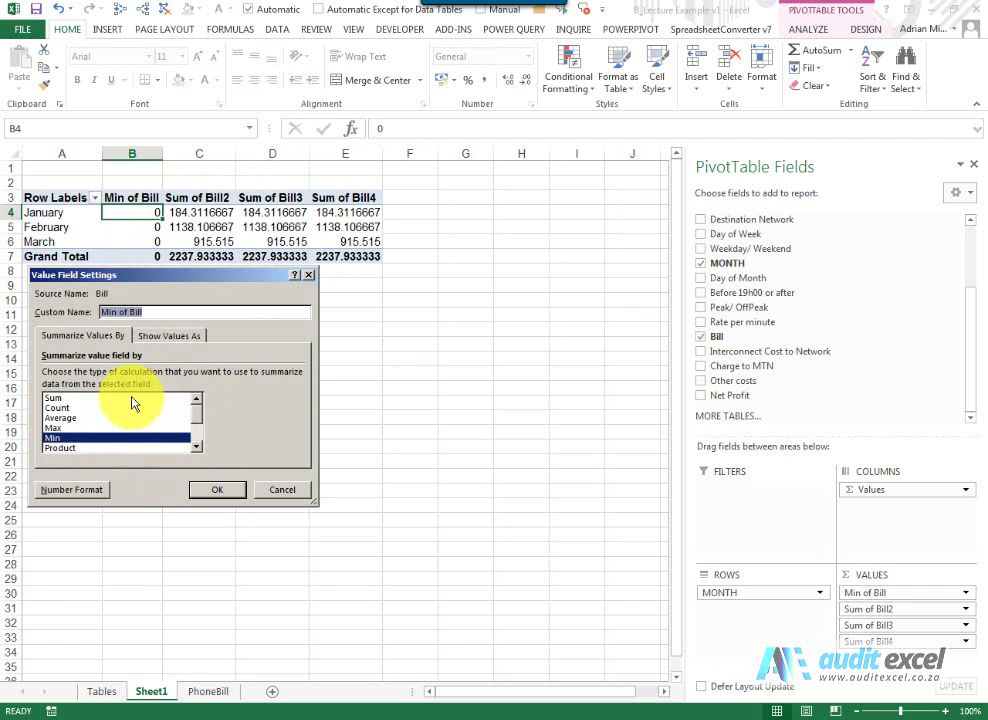
{"action": "left_click", "coordinate": [162, 398]}
{"action": "left_click_drag", "start_coordinate": [185, 278], "coordinate": [410, 229]}
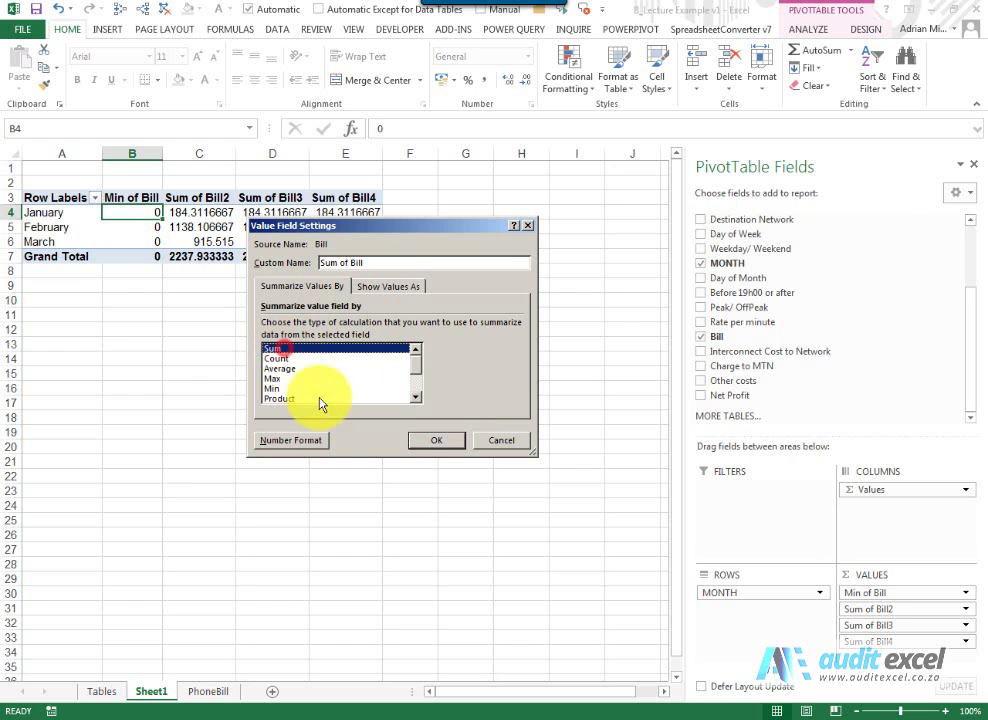
{"action": "left_click", "coordinate": [422, 441]}
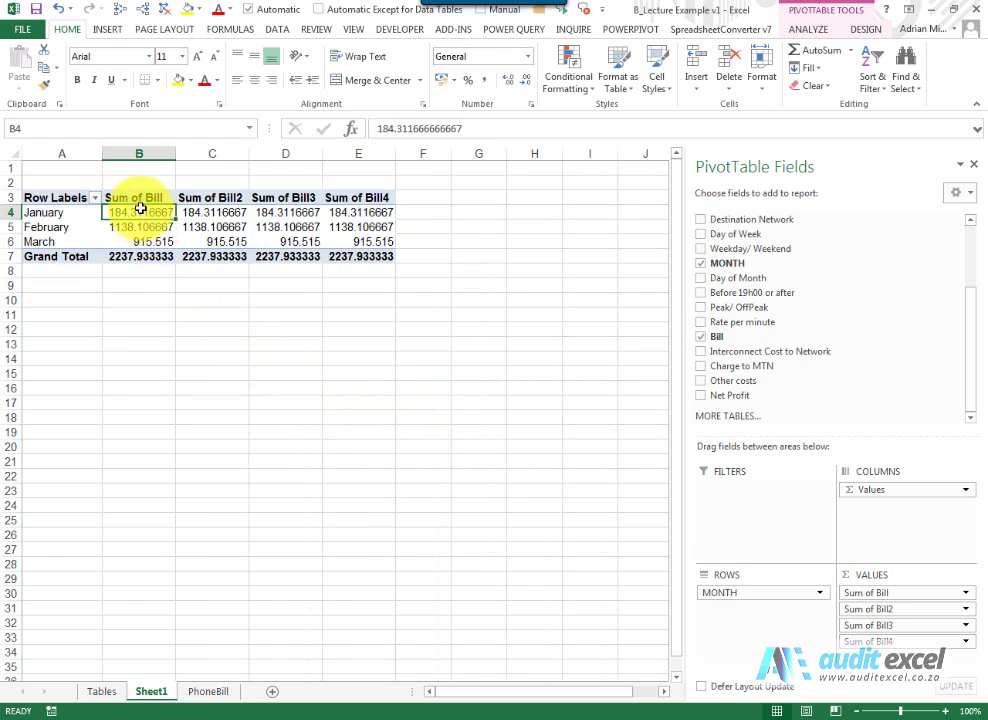
Step: Change the second Bill column's summary calculation to Count
{"action": "right_click", "coordinate": [197, 214]}
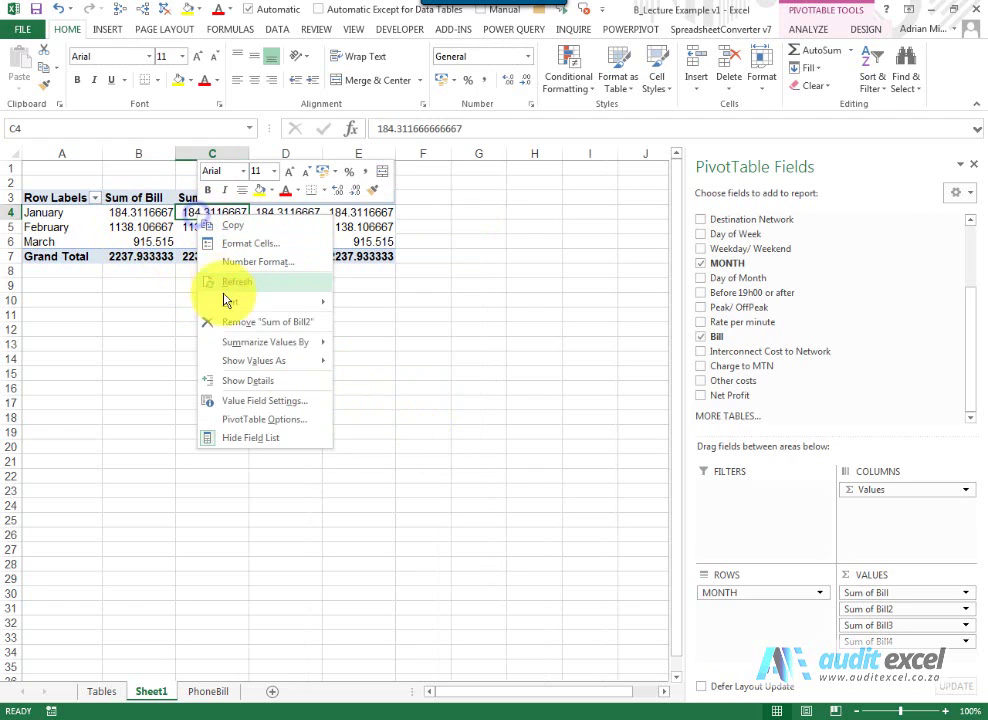
{"action": "left_click", "coordinate": [249, 400]}
{"action": "left_click", "coordinate": [182, 408]}
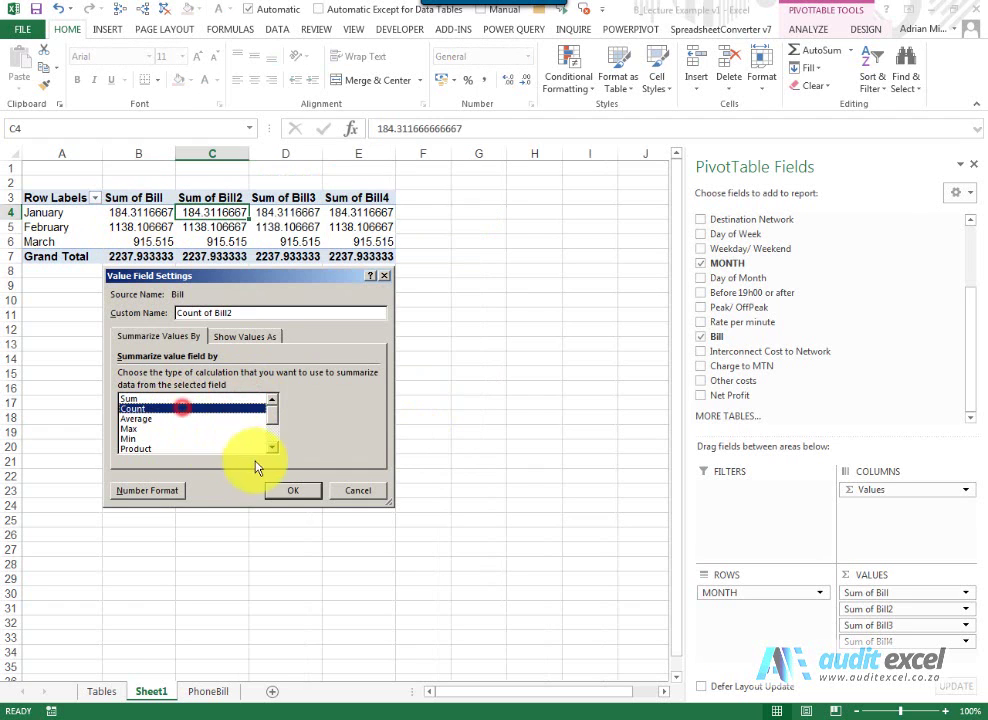
{"action": "left_click", "coordinate": [275, 490]}
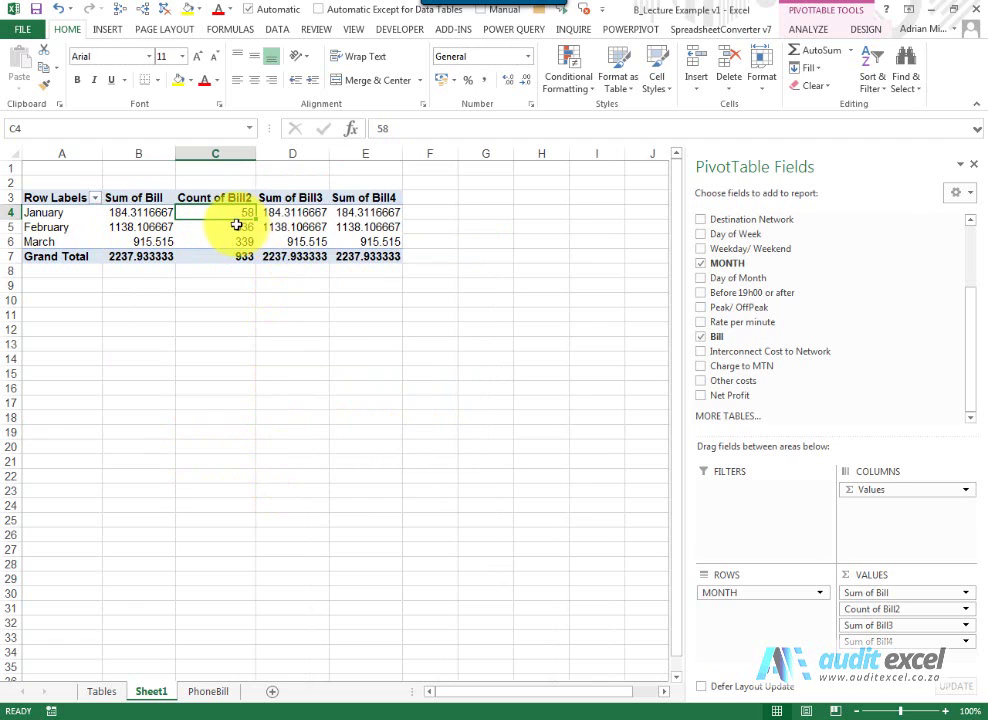
Step: Change the third Bill column's summary calculation to Average
{"action": "right_click", "coordinate": [281, 212]}
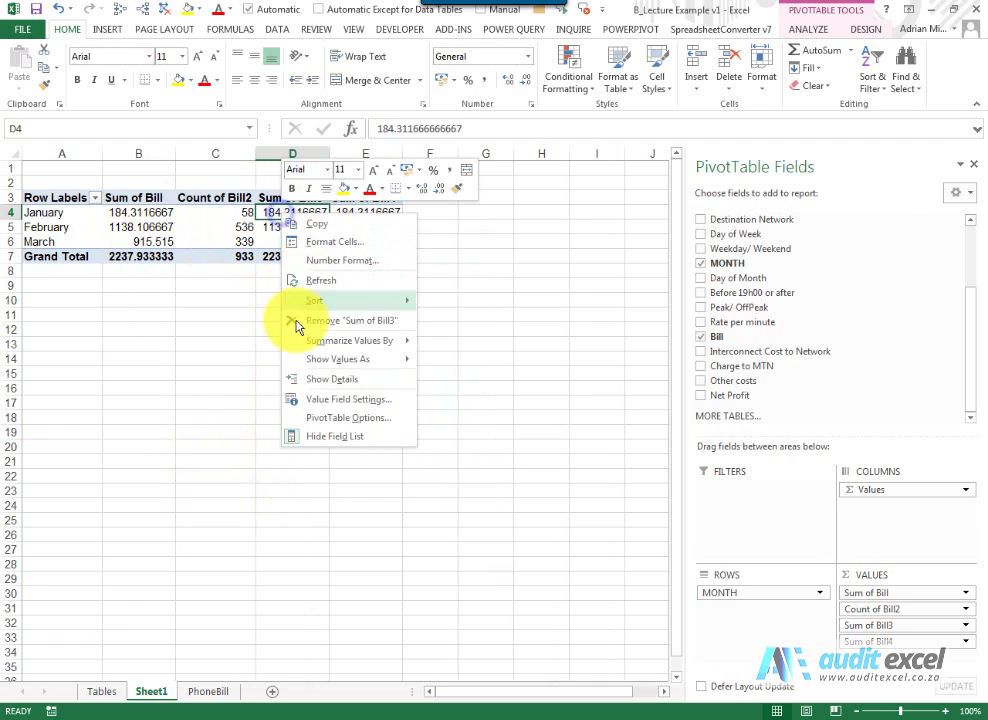
{"action": "left_click", "coordinate": [300, 399]}
{"action": "left_click", "coordinate": [222, 422]}
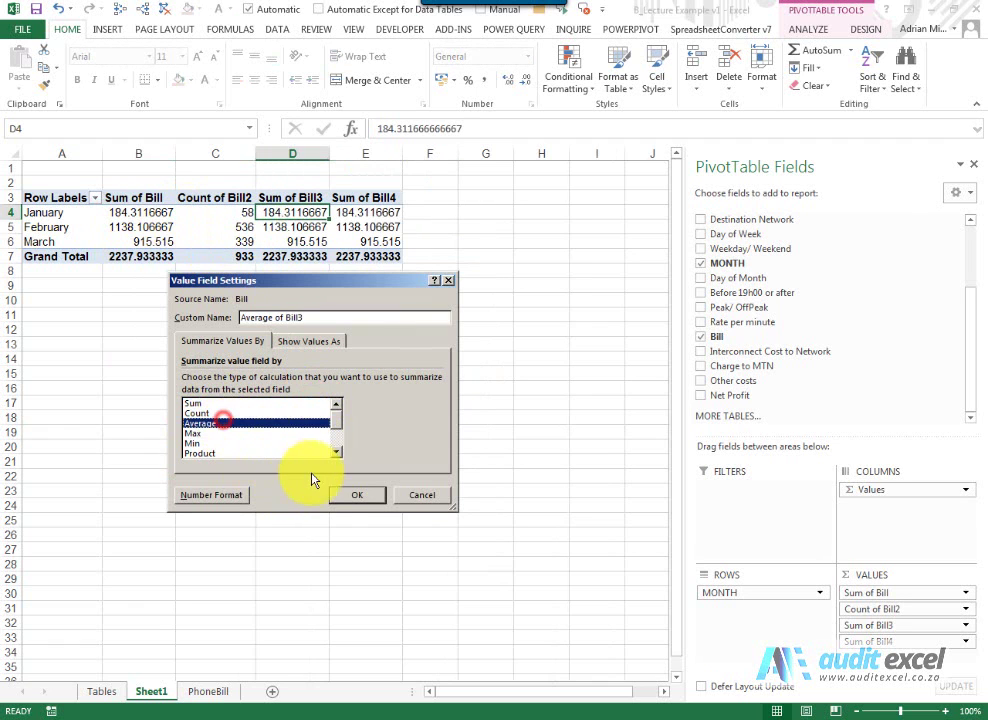
{"action": "left_click", "coordinate": [336, 491]}
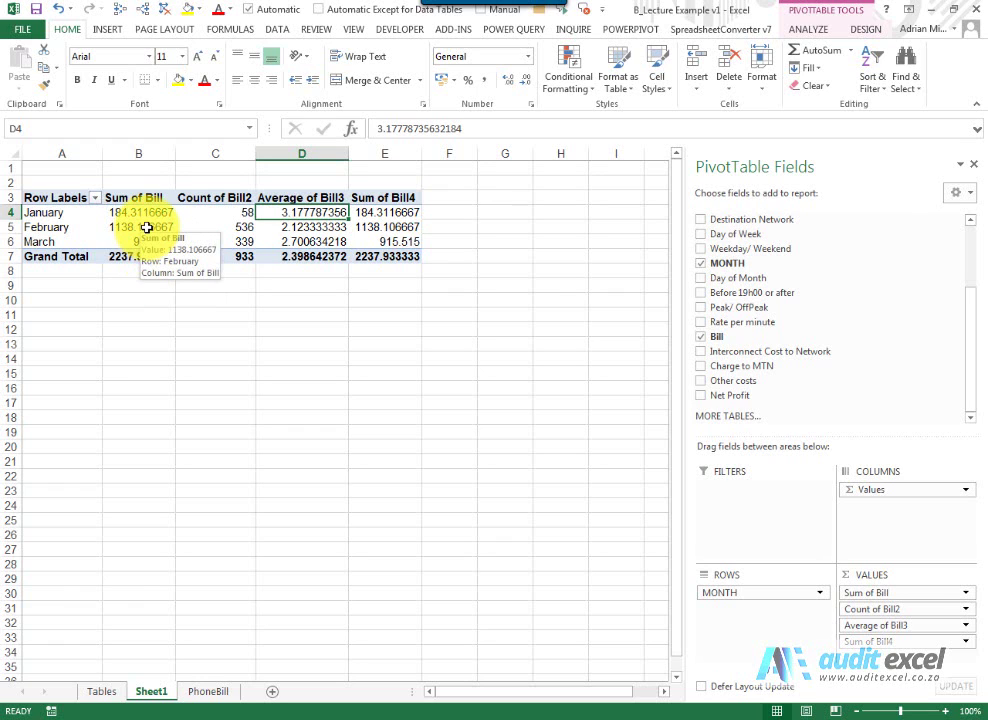
Step: Format the Sum of Bill value field as Number with 2 decimals, a thousands separator and red negatives with a minus sign
{"action": "right_click", "coordinate": [146, 213]}
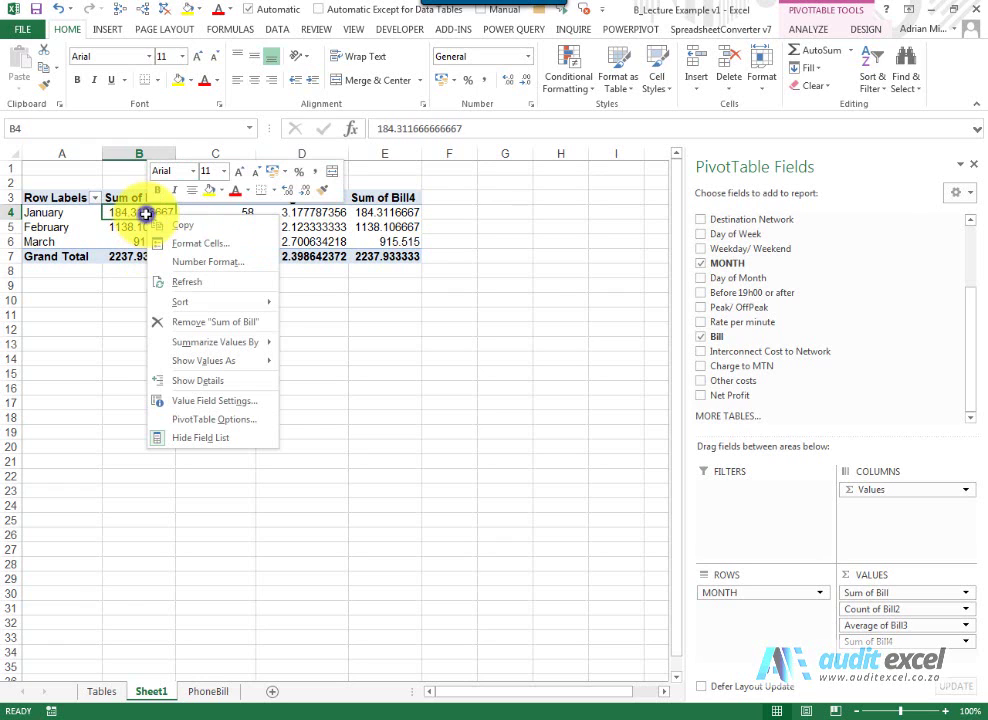
{"action": "left_click", "coordinate": [205, 401]}
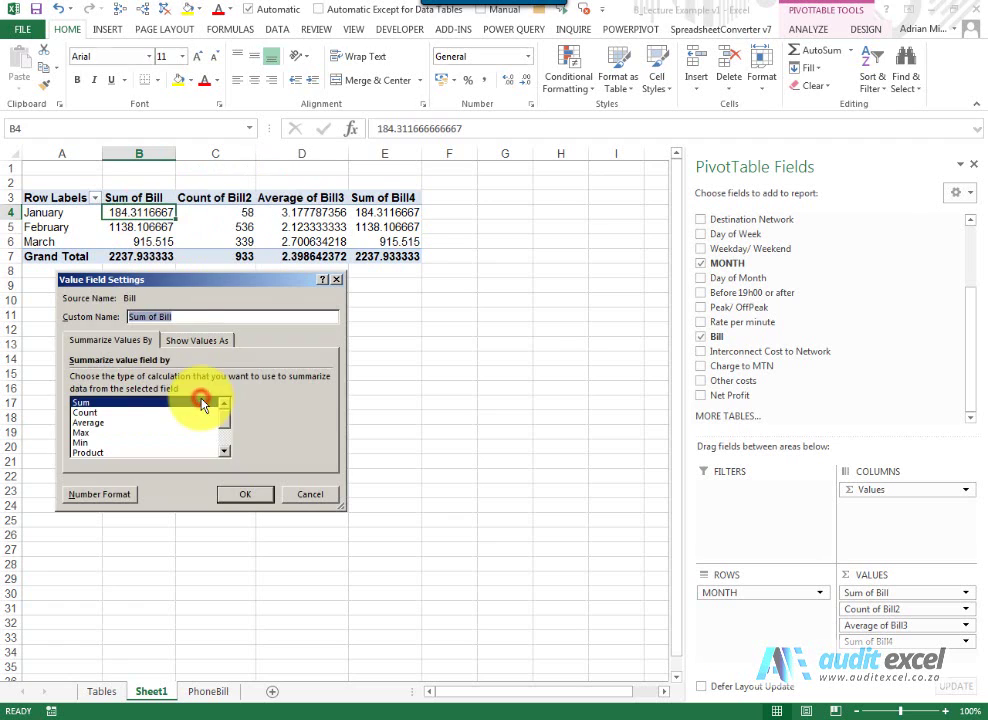
{"action": "left_click_drag", "start_coordinate": [183, 280], "coordinate": [436, 190]}
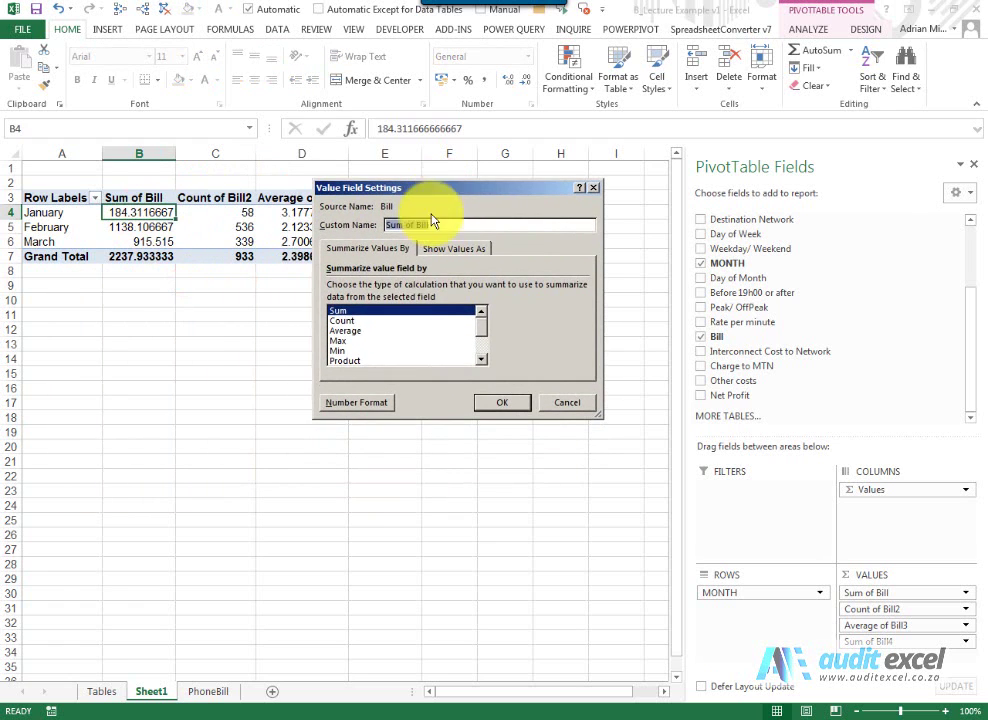
{"action": "left_click", "coordinate": [357, 408]}
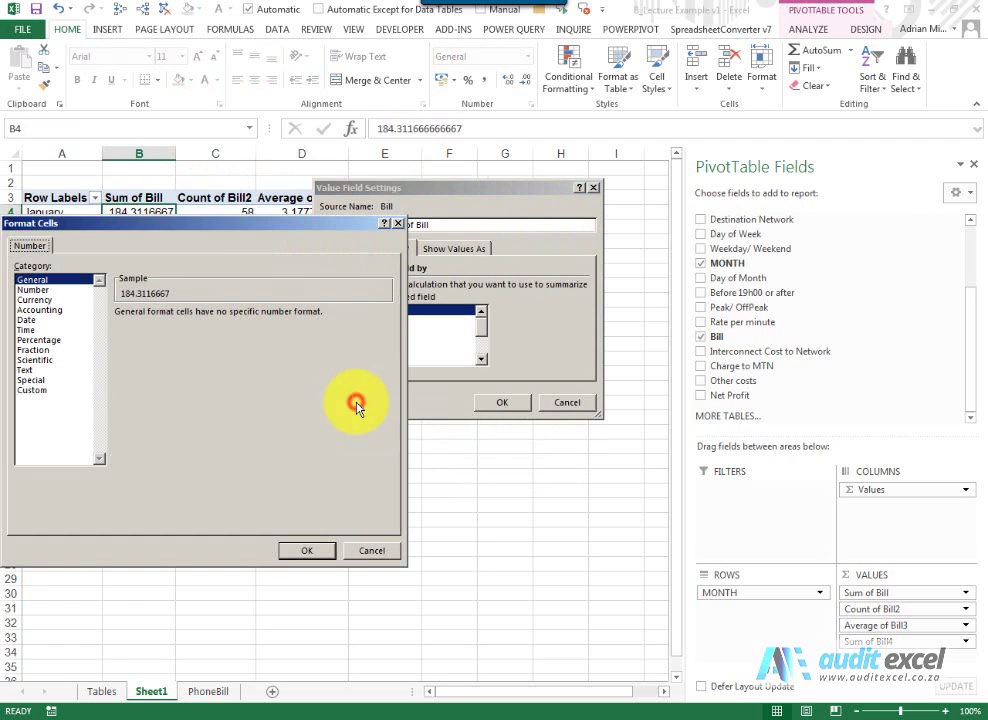
{"action": "left_click_drag", "start_coordinate": [220, 231], "coordinate": [408, 172]}
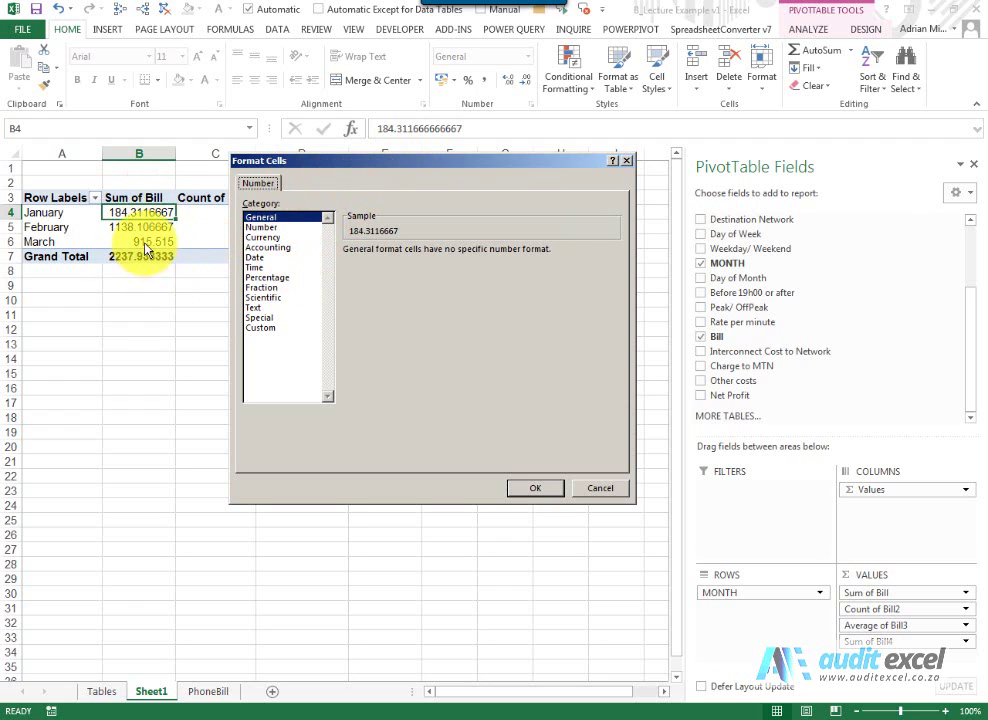
{"action": "left_click", "coordinate": [271, 228]}
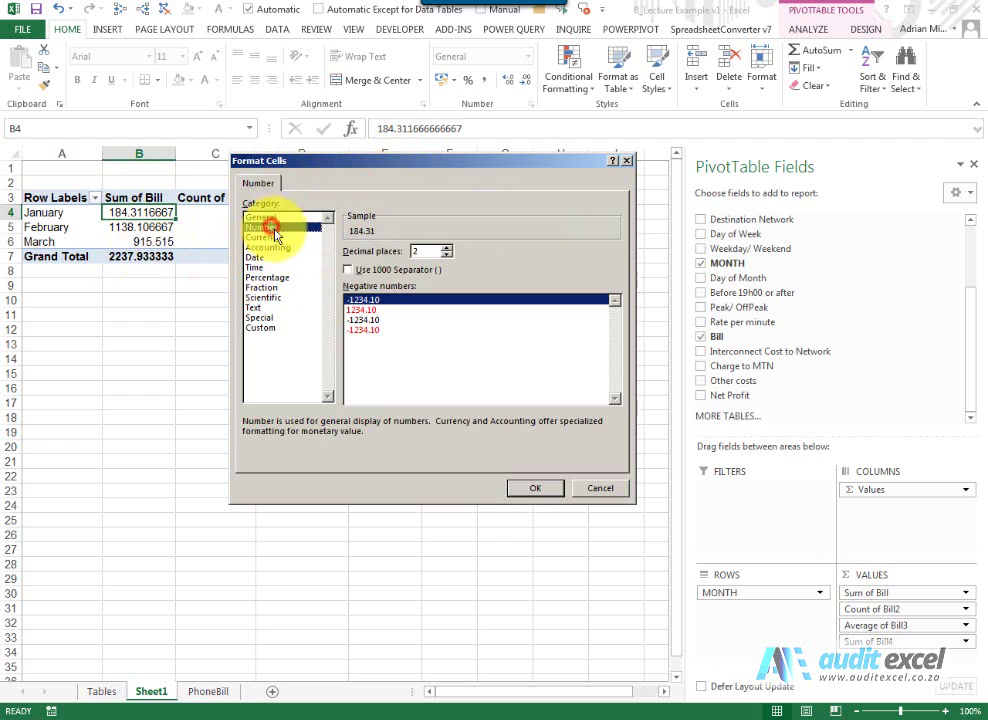
{"action": "left_click", "coordinate": [349, 270]}
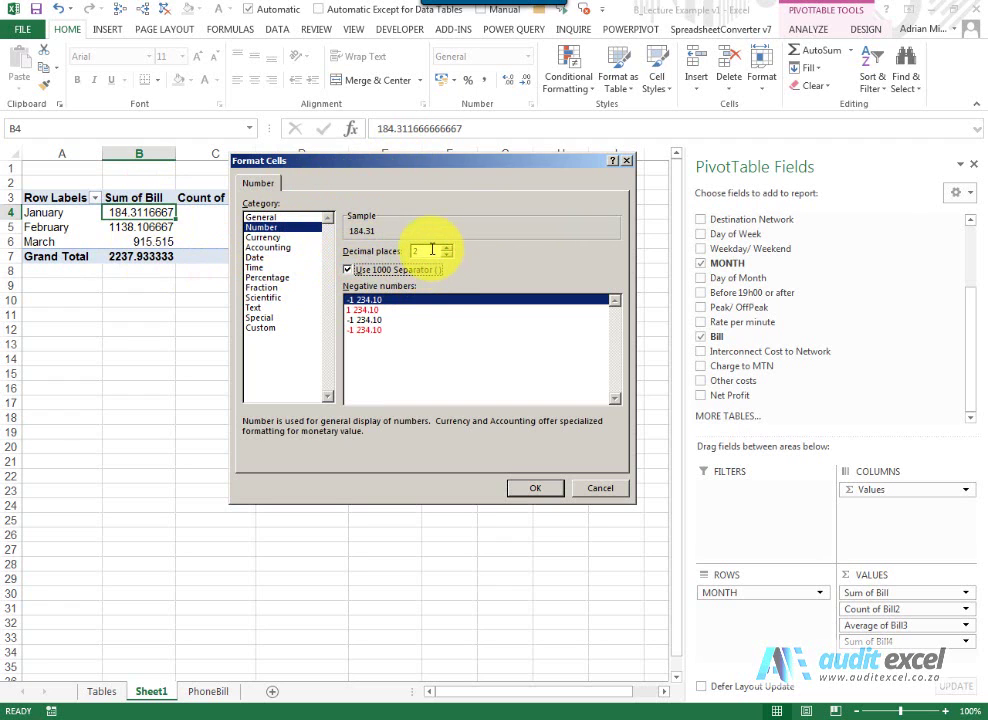
{"action": "left_click", "coordinate": [385, 329]}
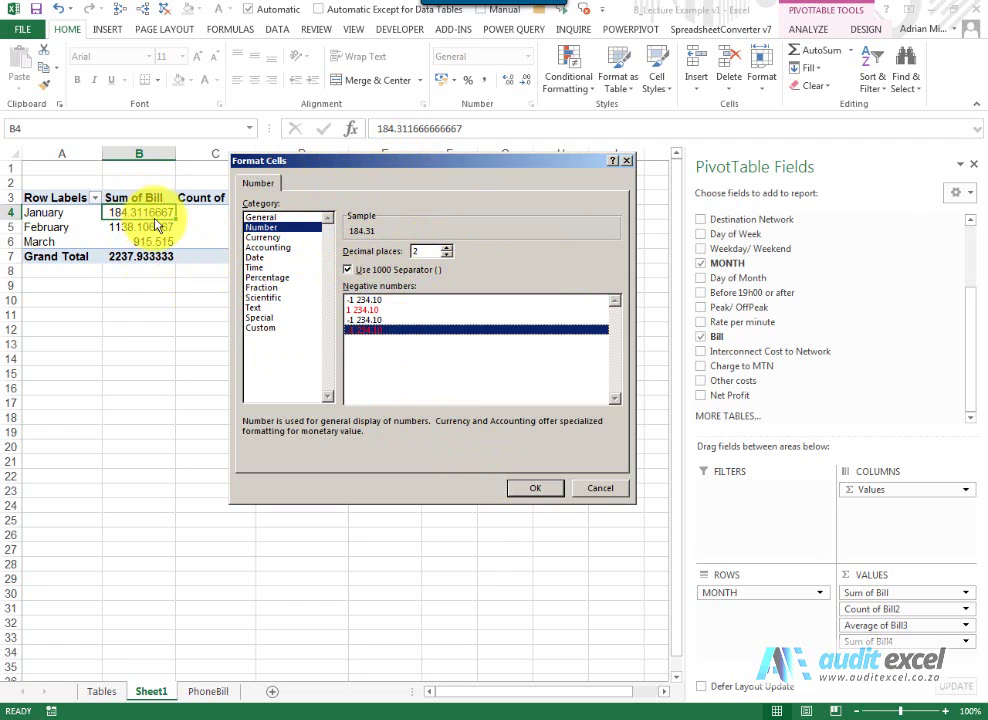
{"action": "left_click", "coordinate": [517, 488]}
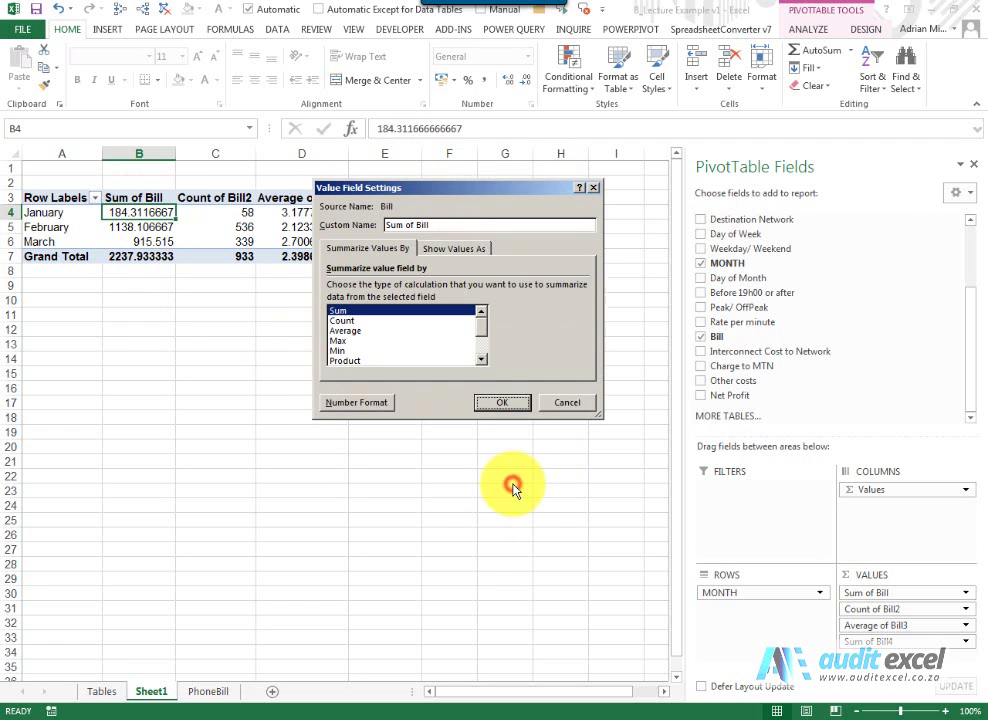
{"action": "left_click", "coordinate": [497, 405]}
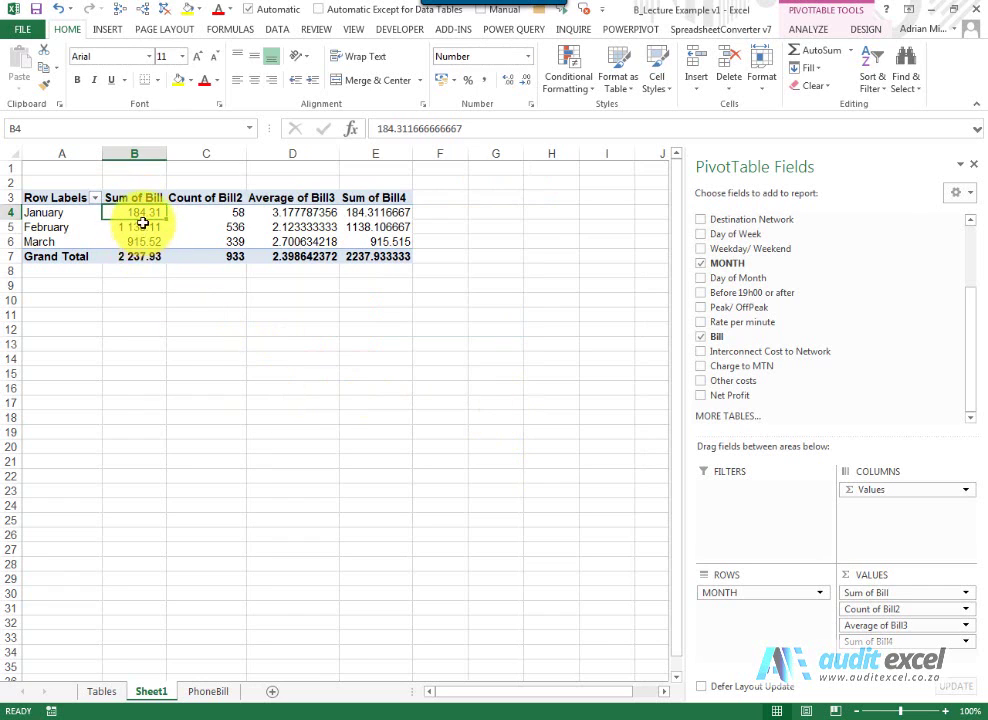
Step: Format the Average of Bill3 value field as Number with 3 decimals, a thousands separator and red negatives with a minus sign
{"action": "mouse_move", "coordinate": [142, 214]}
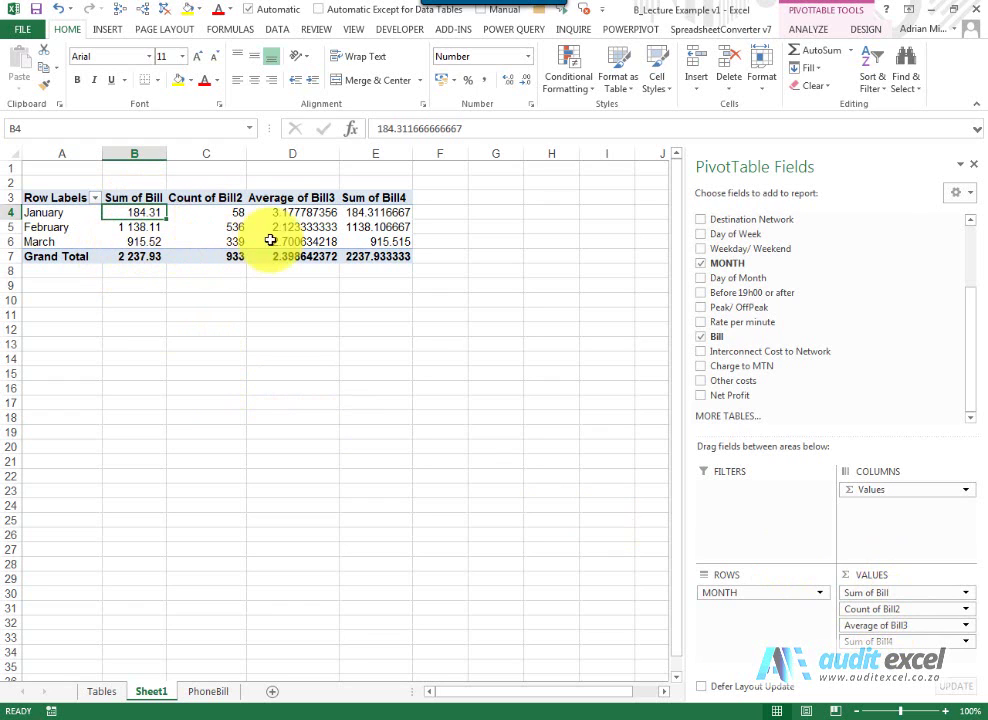
{"action": "right_click", "coordinate": [295, 214]}
{"action": "left_click", "coordinate": [357, 405]}
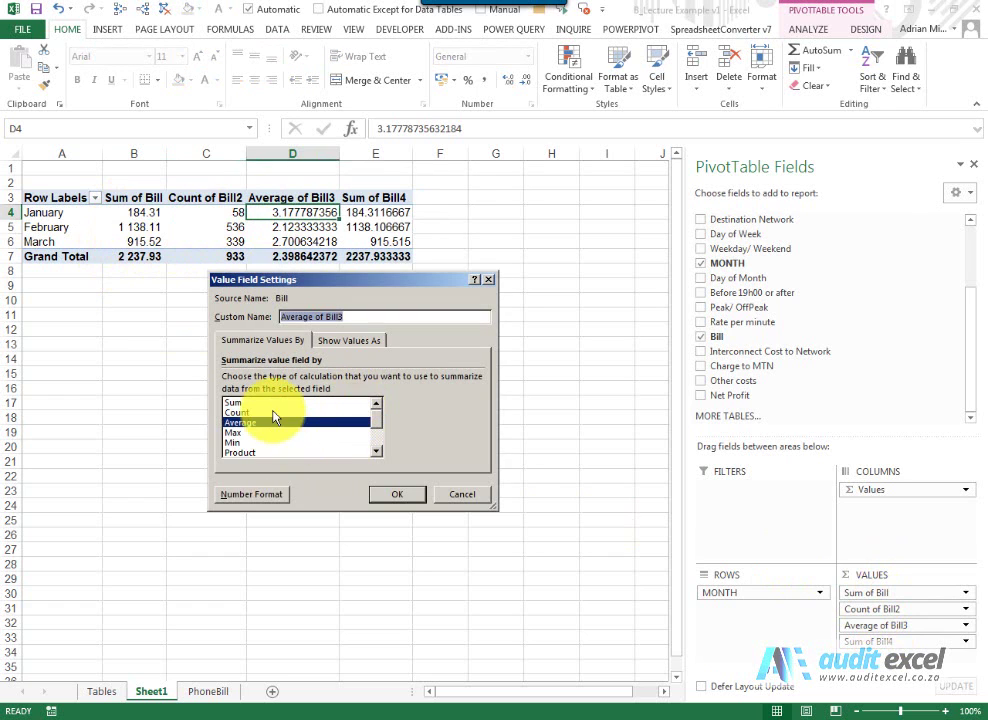
{"action": "left_click", "coordinate": [255, 495]}
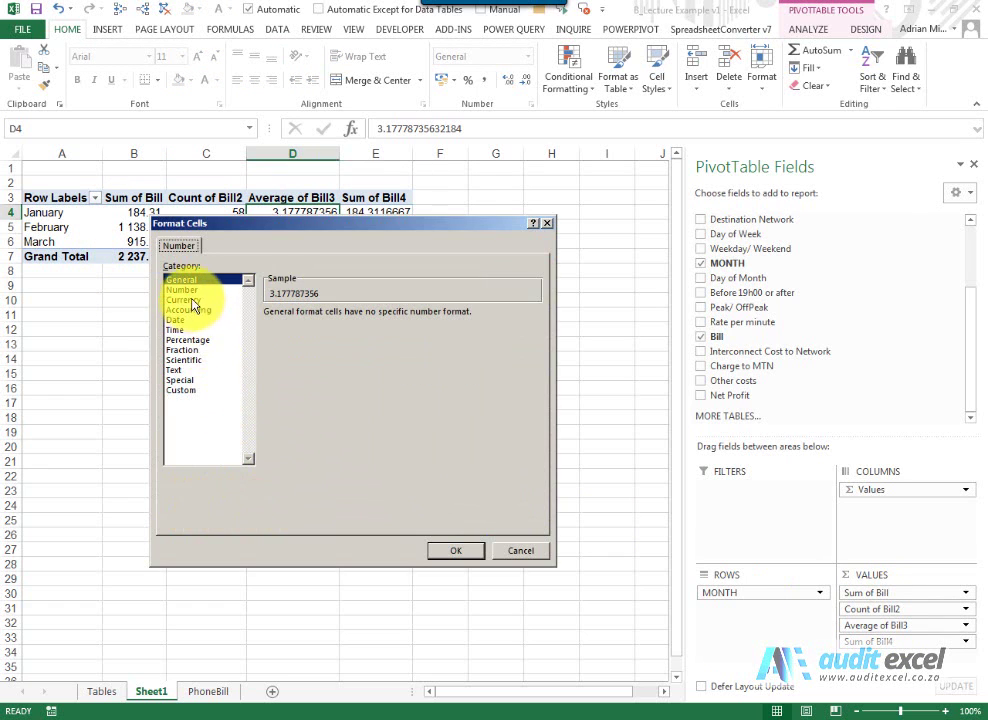
{"action": "left_click", "coordinate": [197, 290]}
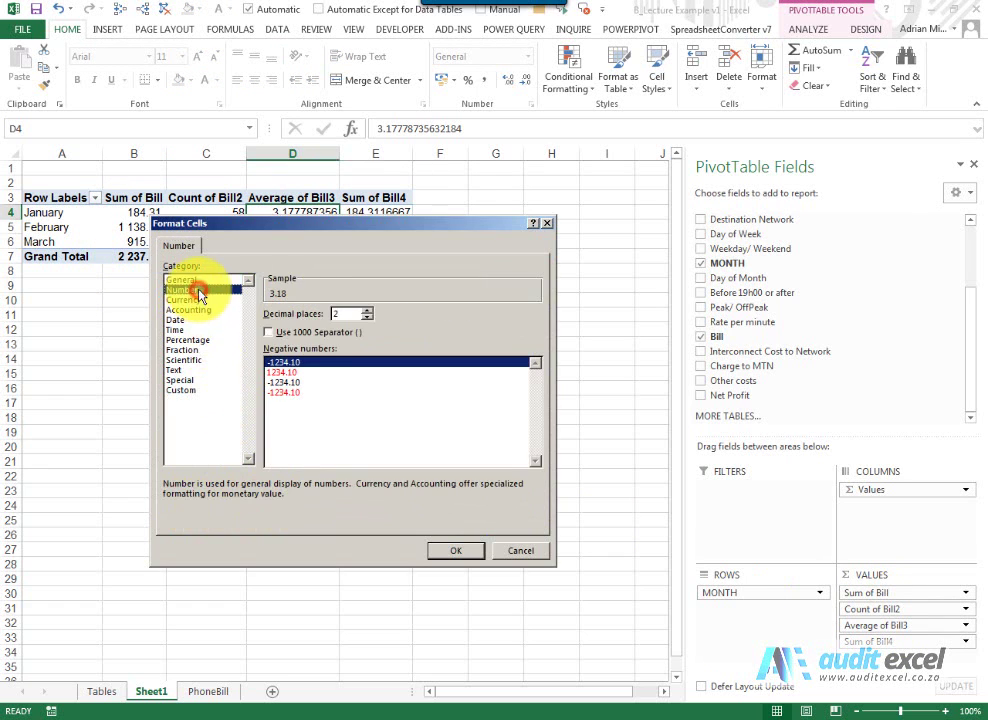
{"action": "left_click", "coordinate": [368, 310]}
{"action": "left_click", "coordinate": [268, 332]}
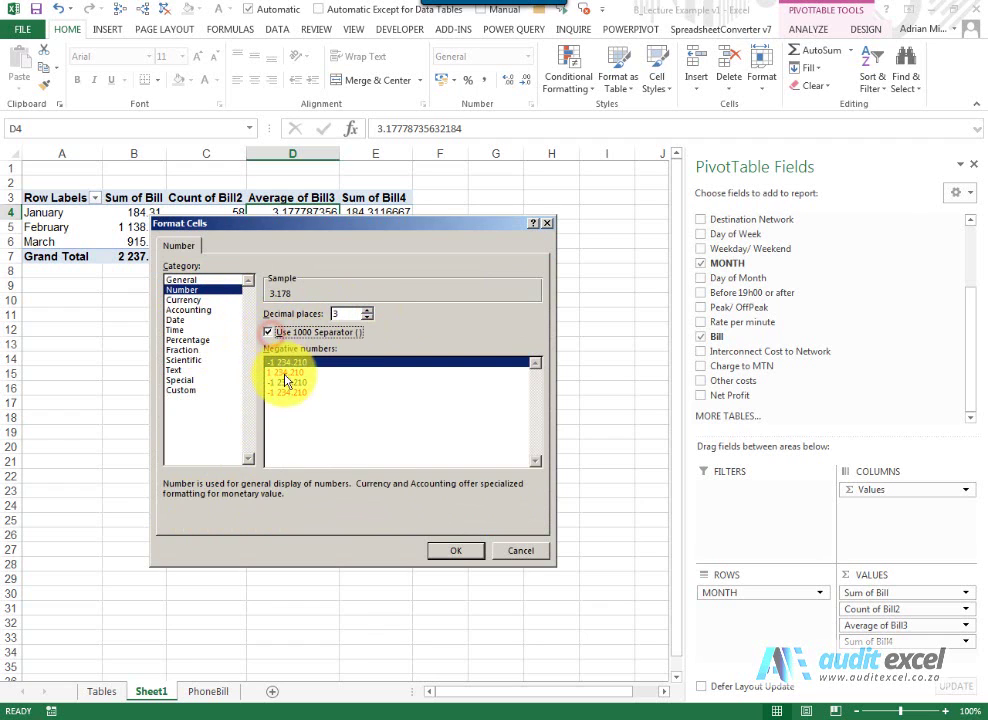
{"action": "left_click", "coordinate": [287, 391]}
{"action": "left_click", "coordinate": [456, 550]}
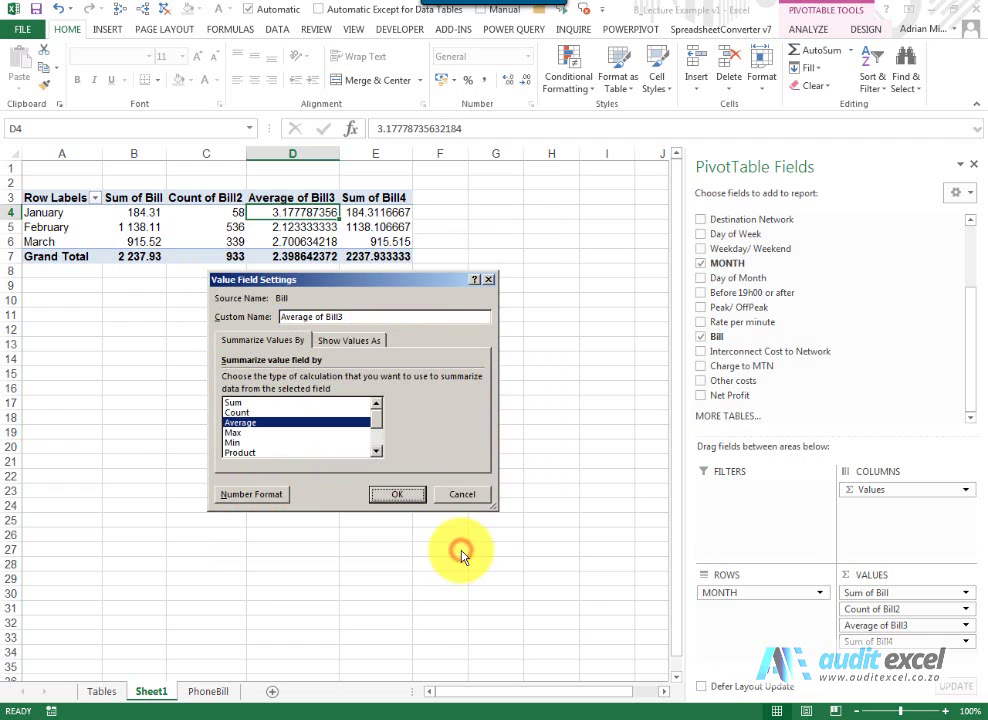
{"action": "left_click", "coordinate": [404, 496]}
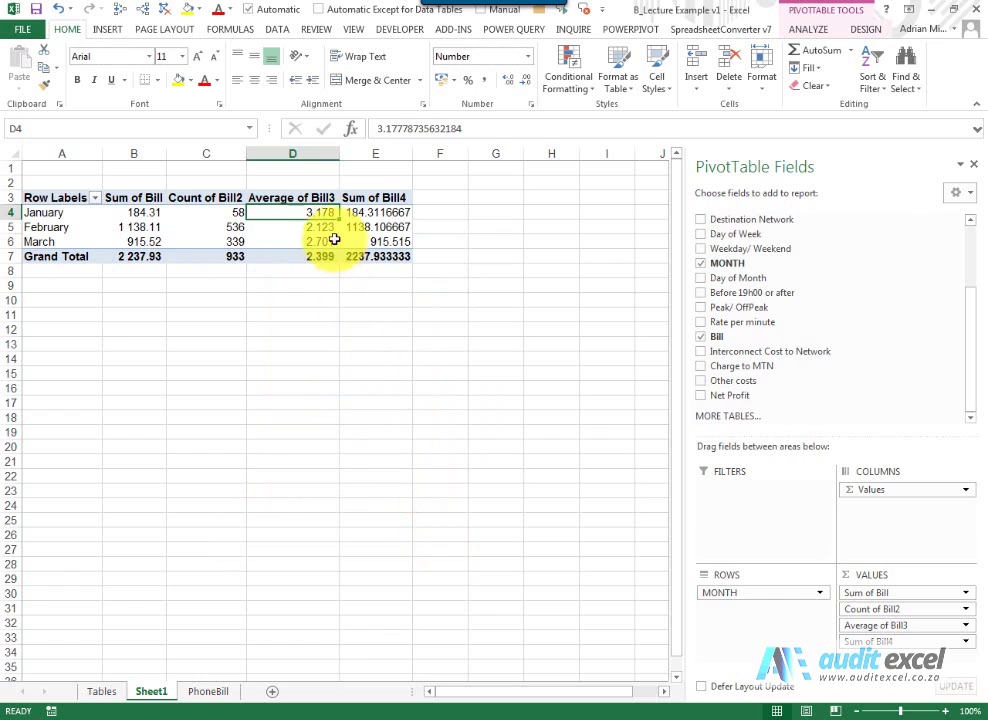
{"action": "mouse_move", "coordinate": [316, 226]}
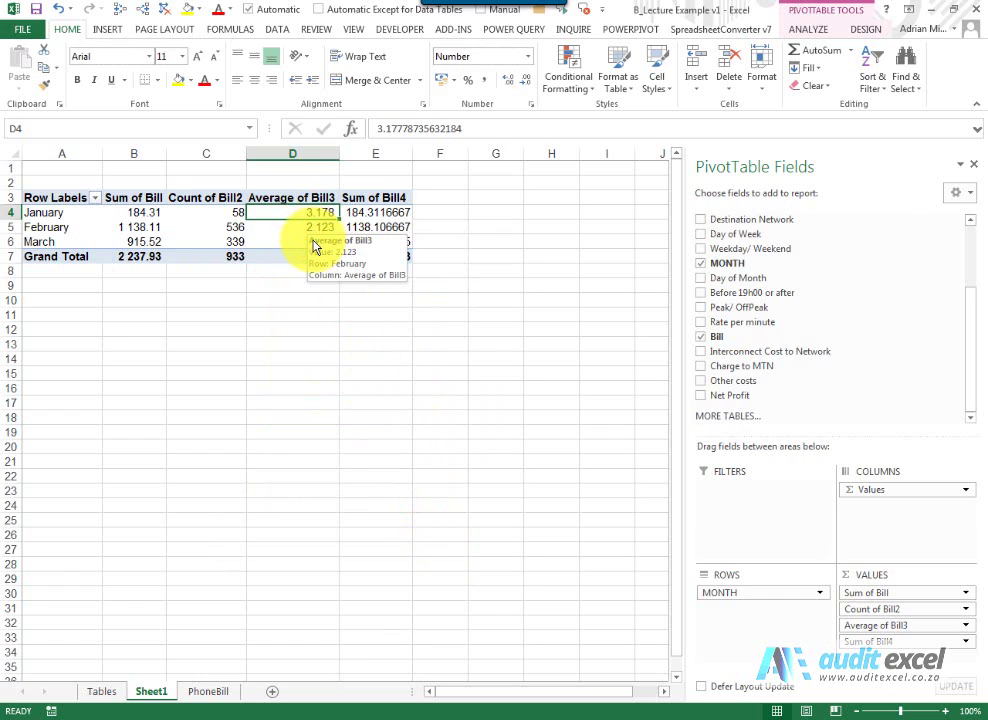